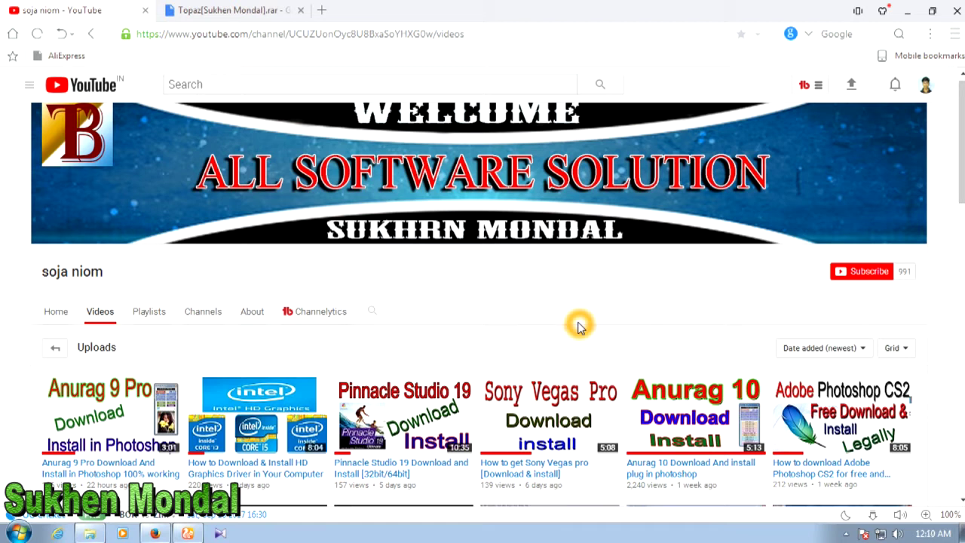
Step: Subscribe to the channel, enable 'Send me all notifications' under the bell, and save
{"action": "left_click", "coordinate": [864, 274]}
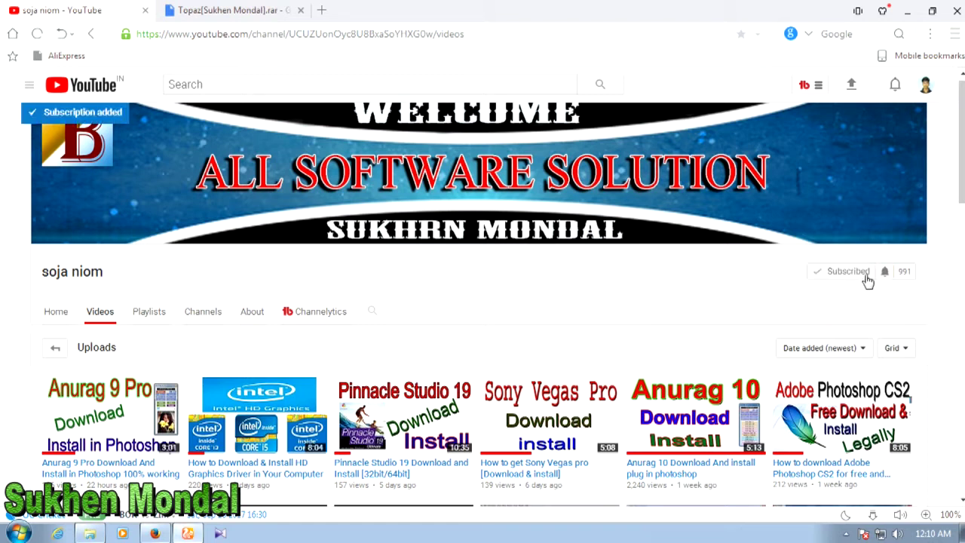
{"action": "left_click", "coordinate": [884, 272]}
{"action": "left_click", "coordinate": [375, 254]}
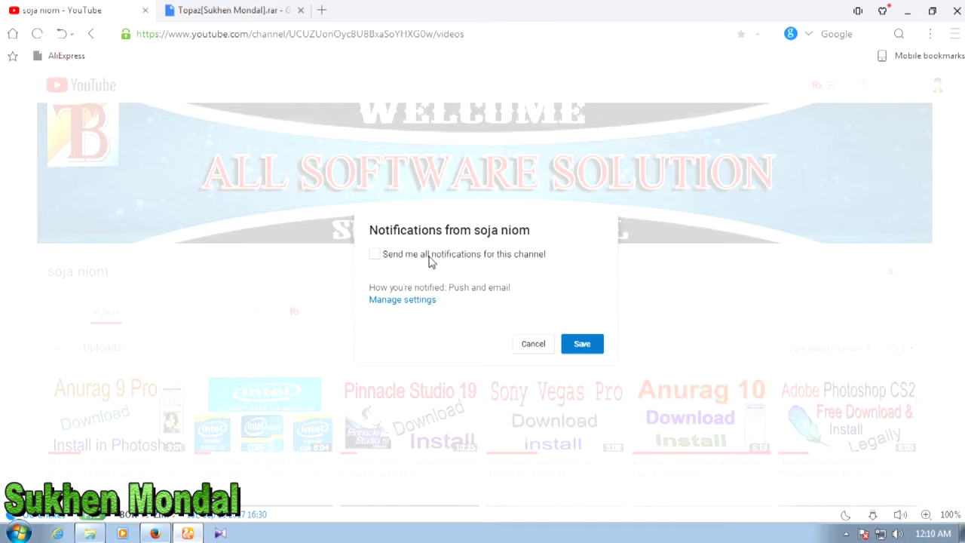
{"action": "left_click", "coordinate": [375, 254]}
{"action": "left_click", "coordinate": [585, 344]}
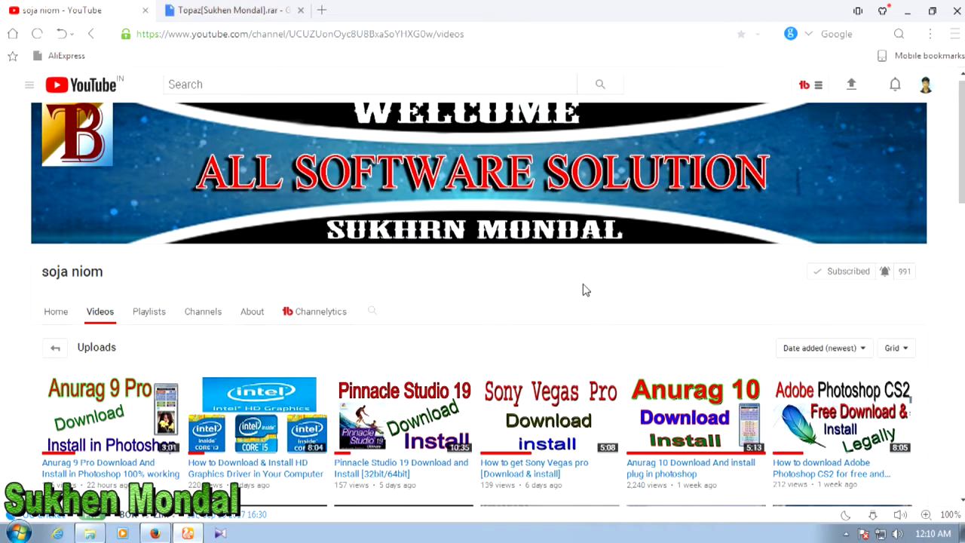
{"action": "left_click", "coordinate": [590, 288]}
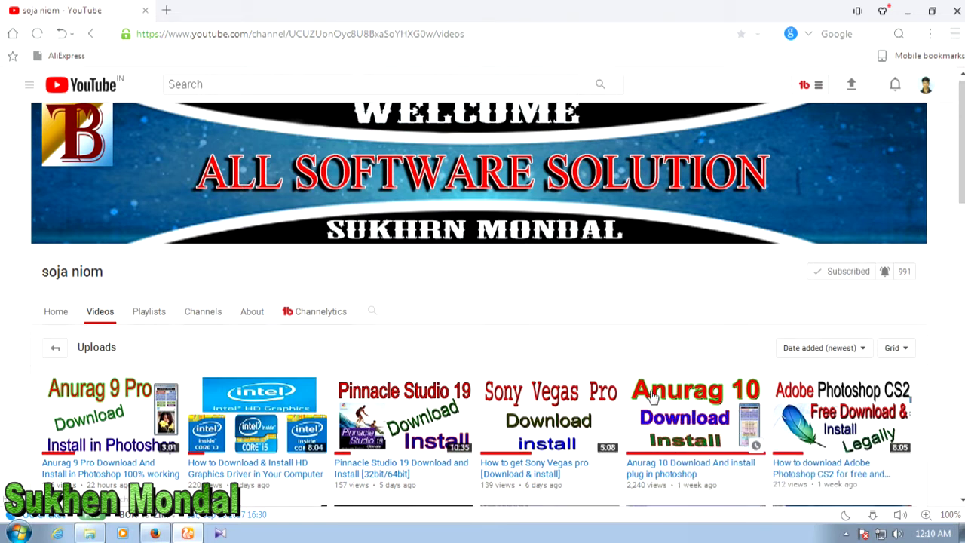
Step: Play and pause the Anurag 10 video, then follow the drive.google.com link in its description
{"action": "left_click", "coordinate": [693, 424]}
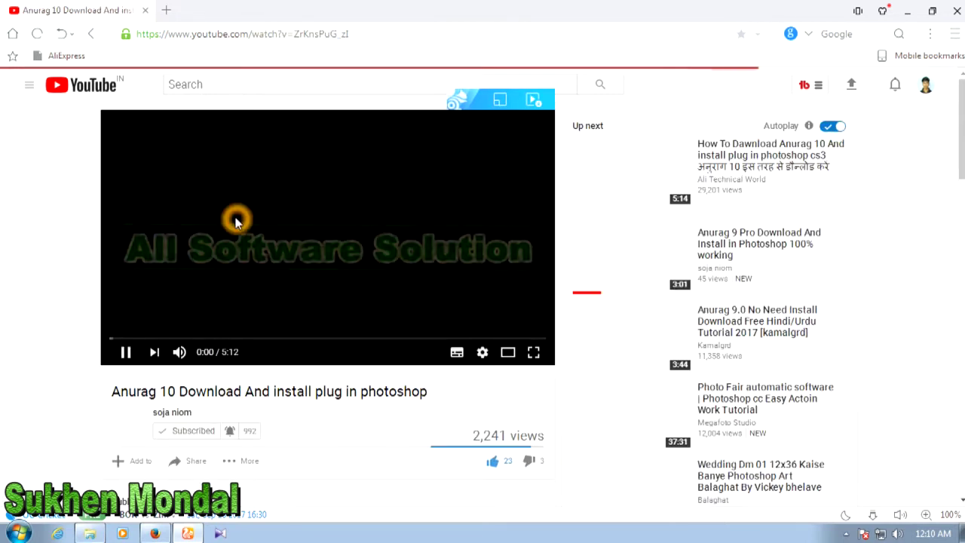
{"action": "left_click", "coordinate": [285, 252]}
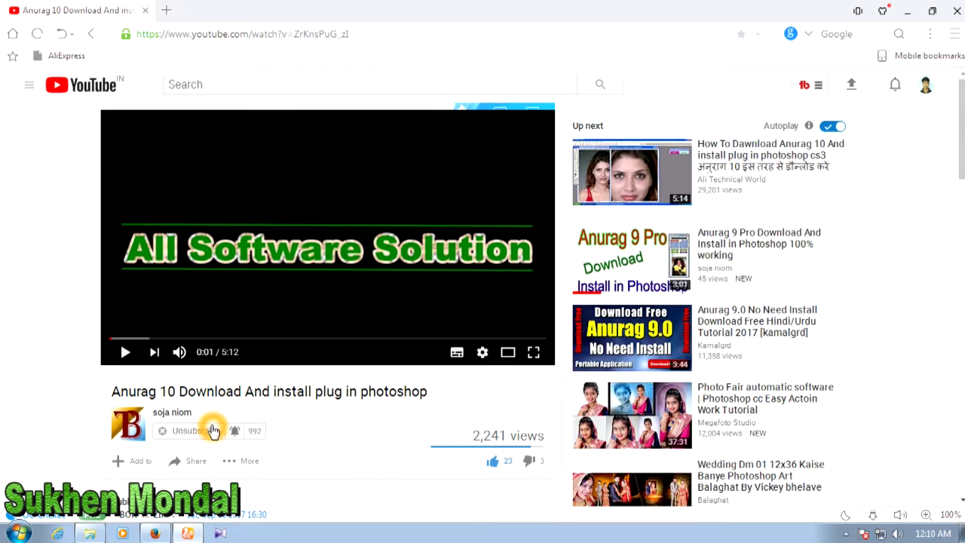
{"action": "scroll", "coordinate": [213, 430], "scroll_direction": "down", "scroll_amount": 2}
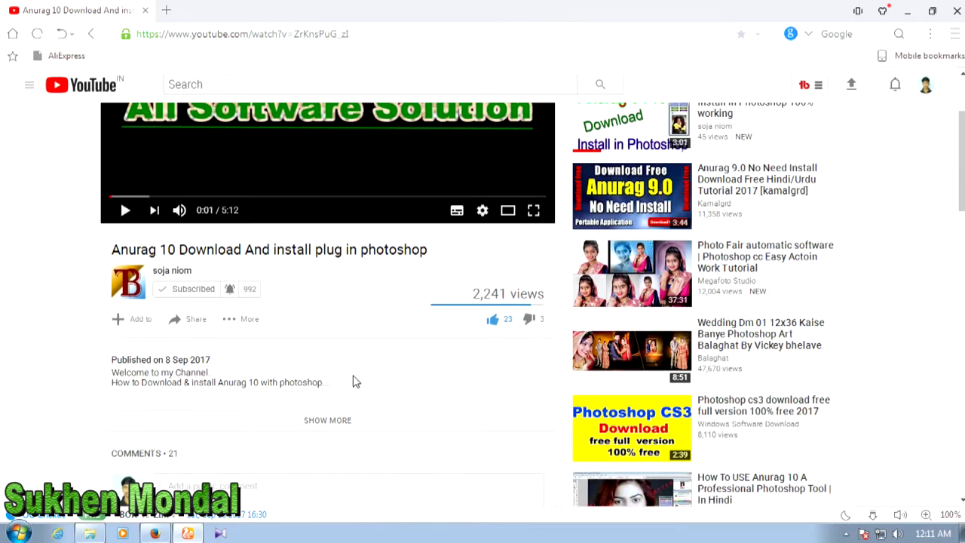
{"action": "left_click", "coordinate": [331, 422]}
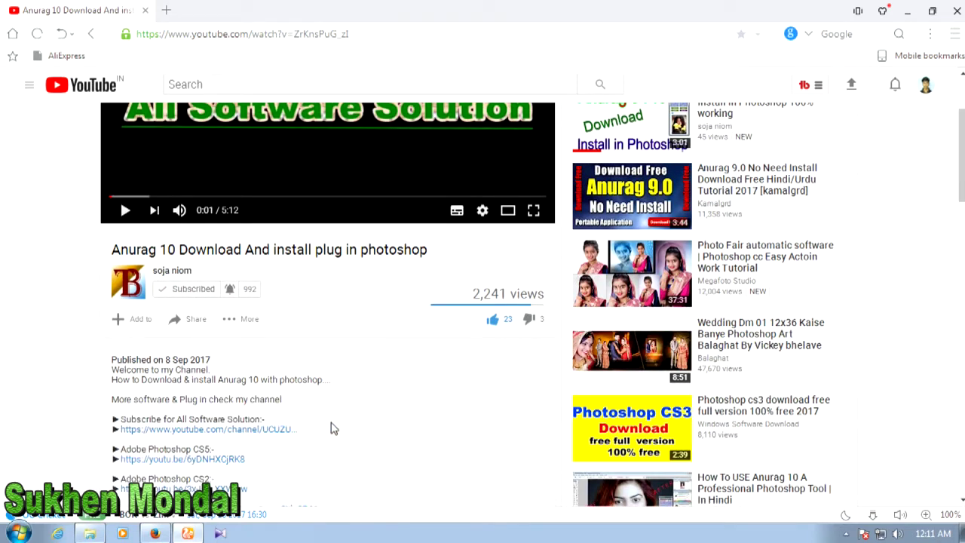
{"action": "scroll", "coordinate": [332, 428], "scroll_direction": "down", "scroll_amount": 3}
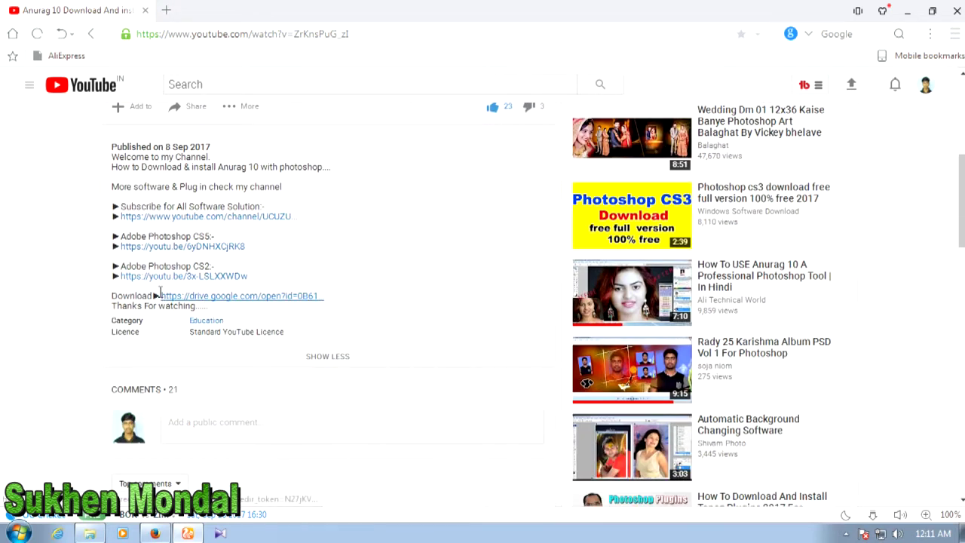
{"action": "left_click", "coordinate": [280, 300]}
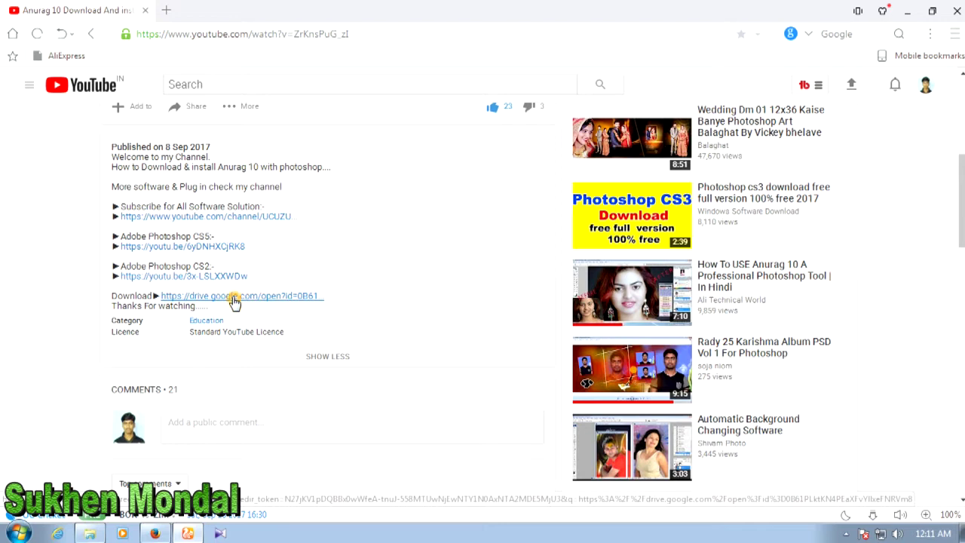
{"action": "left_click", "coordinate": [235, 299]}
{"action": "left_click", "coordinate": [300, 264]}
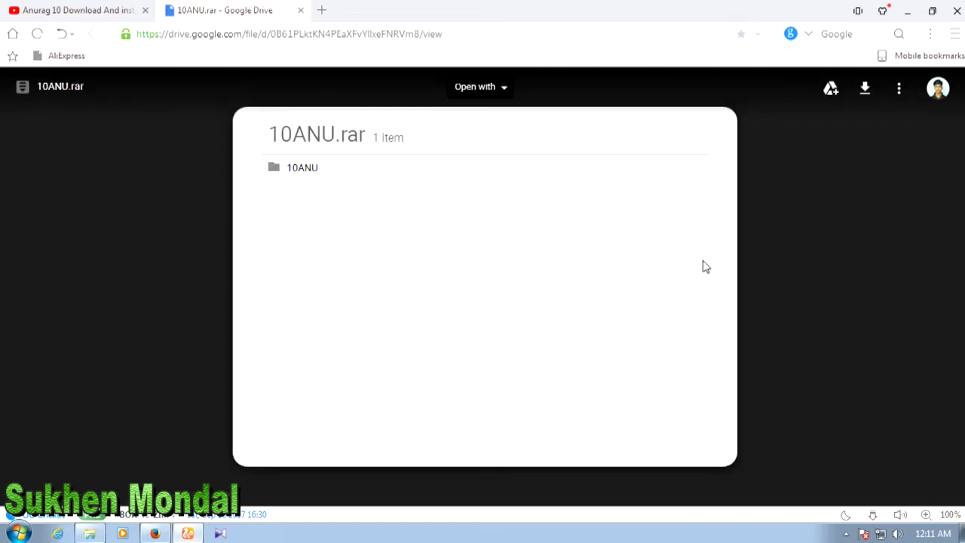
Step: Download 10ANU.rar from the Drive preview into Downloads and check its progress
{"action": "left_click", "coordinate": [551, 374]}
{"action": "left_click", "coordinate": [865, 89]}
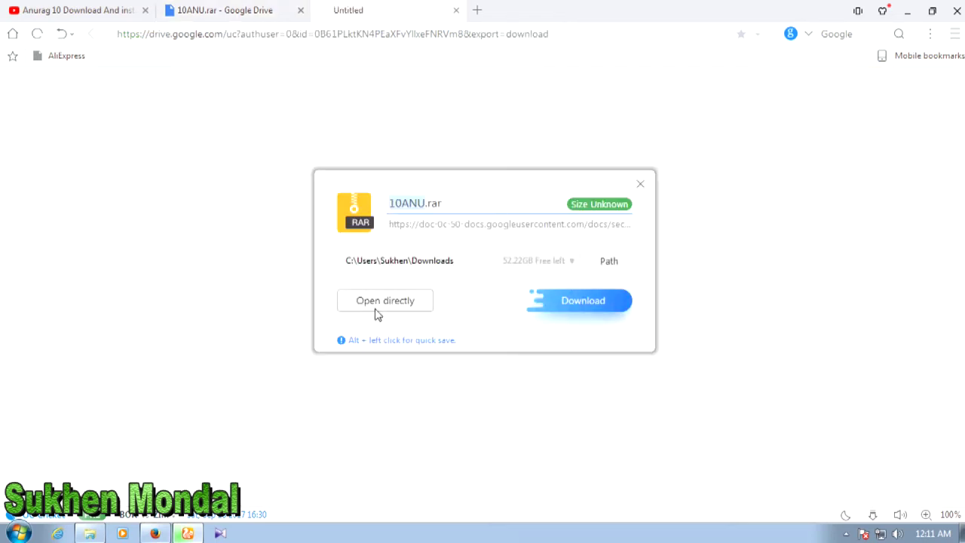
{"action": "left_click", "coordinate": [589, 312]}
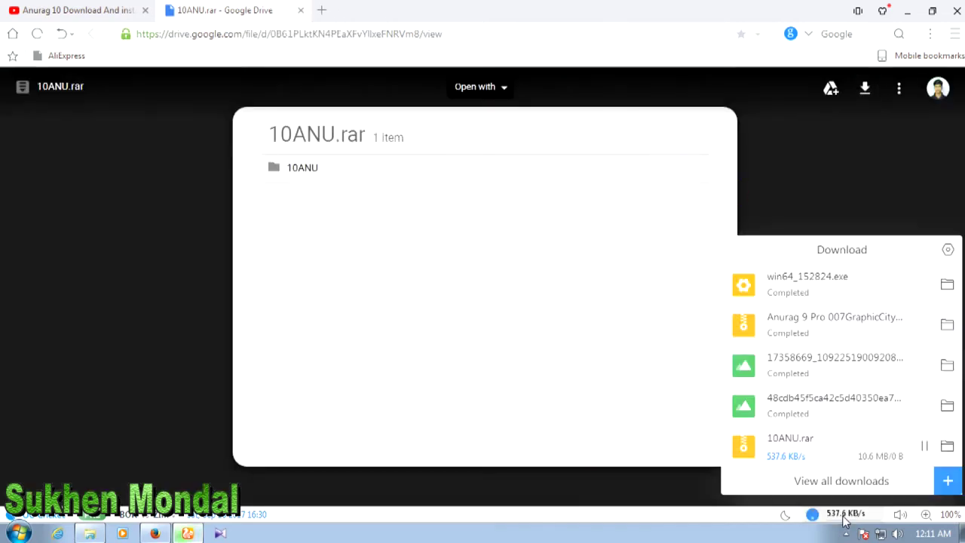
{"action": "left_click", "coordinate": [793, 448]}
{"action": "left_click", "coordinate": [823, 452]}
Step: Dismiss the downloads list and bring the D:\new psd folder window forward
{"action": "left_click", "coordinate": [138, 176]}
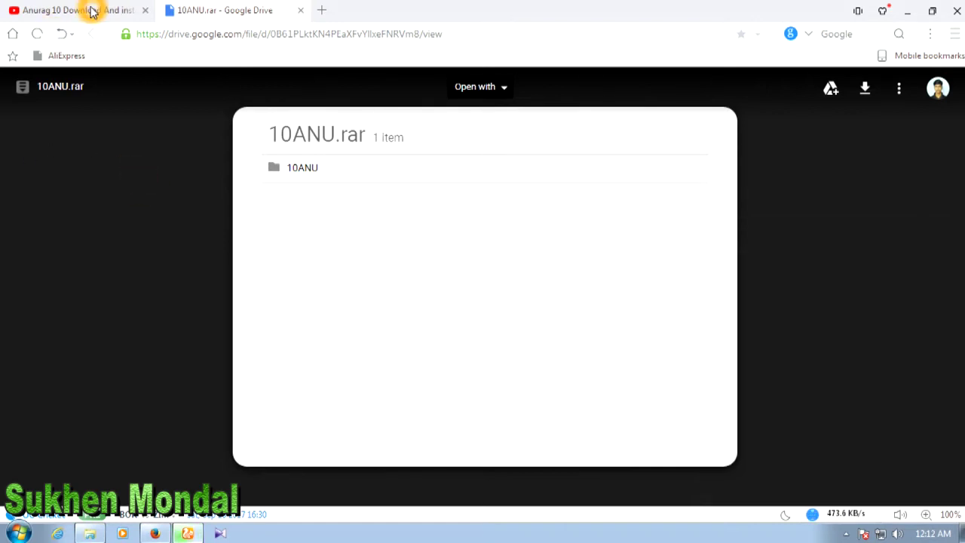
{"action": "left_click", "coordinate": [118, 290]}
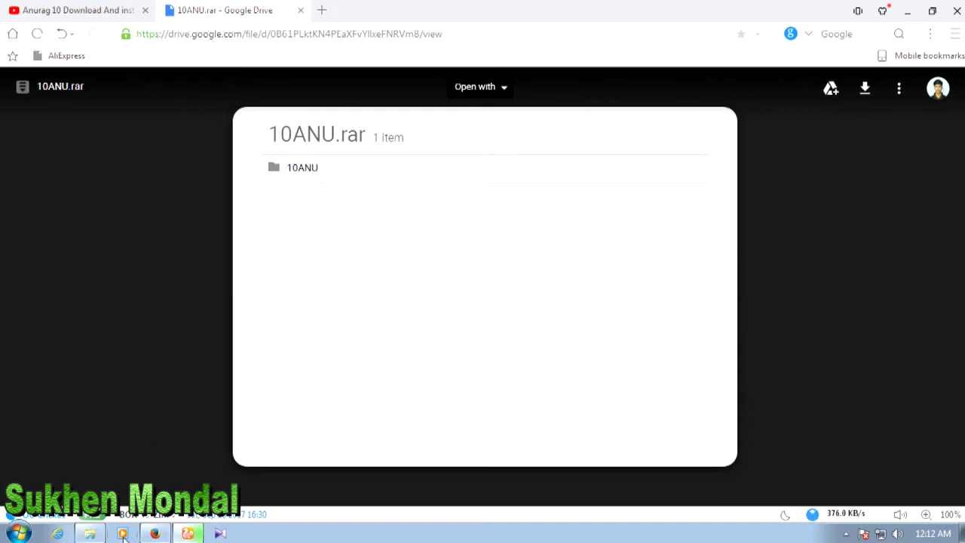
{"action": "left_click", "coordinate": [90, 533]}
Step: Refresh the new psd folder and look at the RAR archive's options without choosing any
{"action": "right_click", "coordinate": [392, 194]}
{"action": "left_click", "coordinate": [448, 245]}
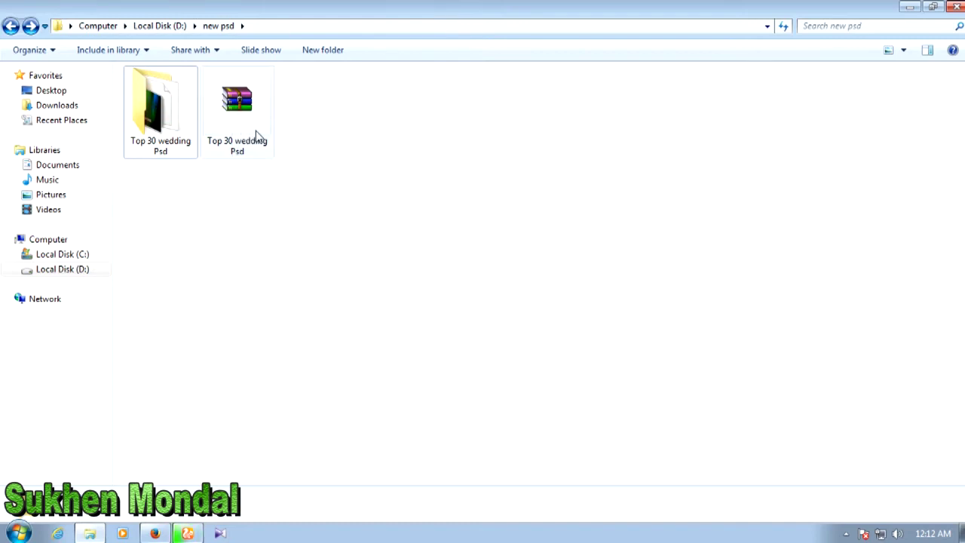
{"action": "right_click", "coordinate": [209, 119]}
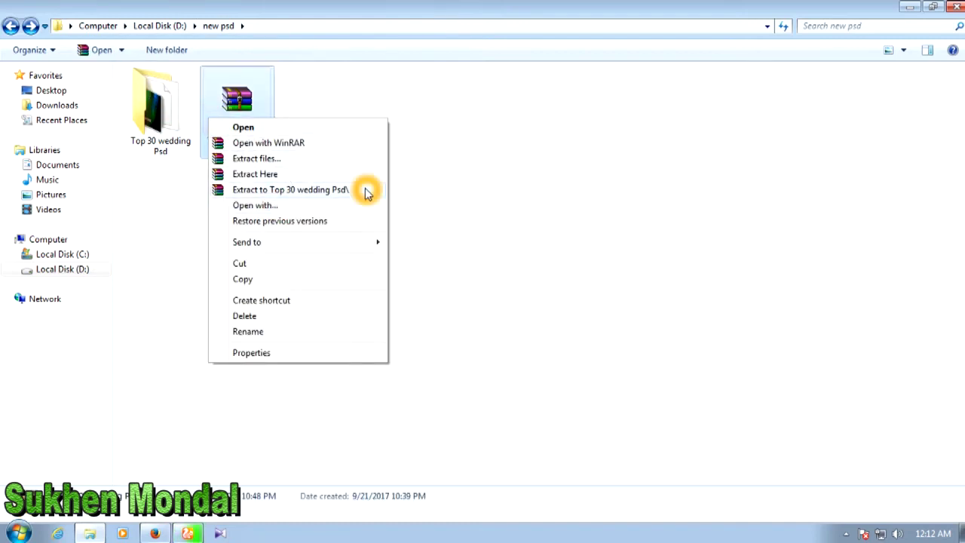
{"action": "left_click", "coordinate": [465, 197]}
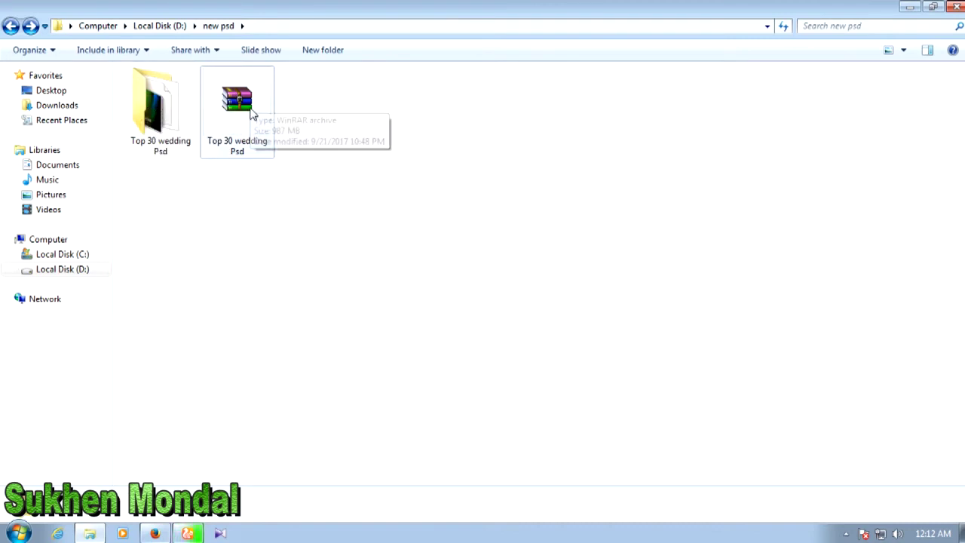
Step: Open the Top 30 wedding Psd folder and select wedding background image 1
{"action": "right_click", "coordinate": [162, 106]}
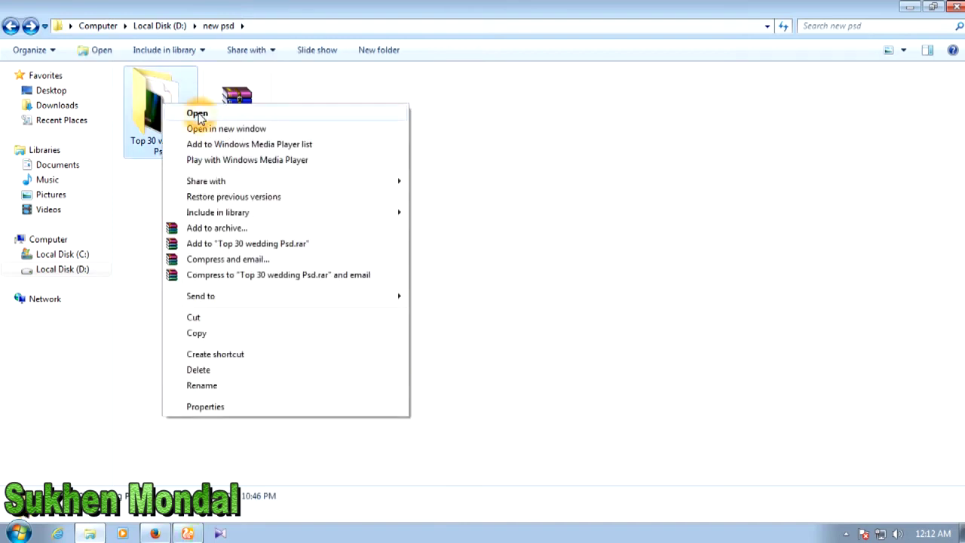
{"action": "left_click", "coordinate": [194, 113]}
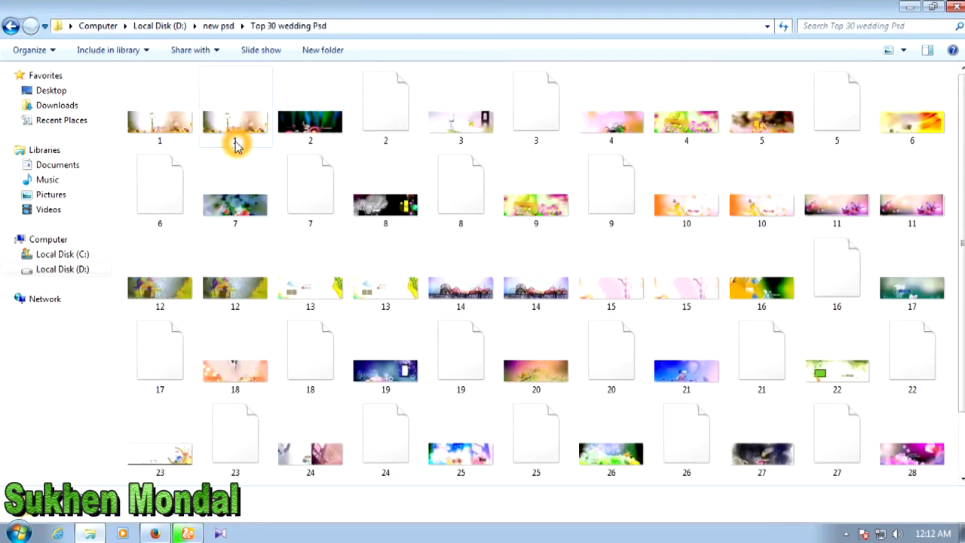
{"action": "scroll", "coordinate": [683, 274], "scroll_direction": "down", "scroll_amount": 1}
{"action": "scroll", "coordinate": [683, 286], "scroll_direction": "up", "scroll_amount": 1}
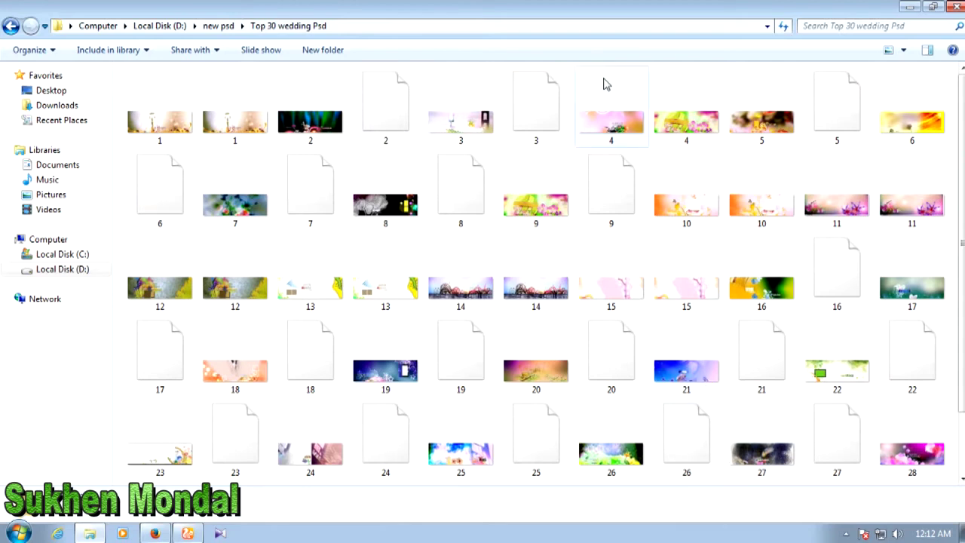
{"action": "left_click", "coordinate": [155, 124]}
Step: Preview wedding image 1 in Photo Viewer, then advance through images 2 to 28 back to image 1
{"action": "right_click", "coordinate": [155, 125]}
{"action": "left_click", "coordinate": [187, 130]}
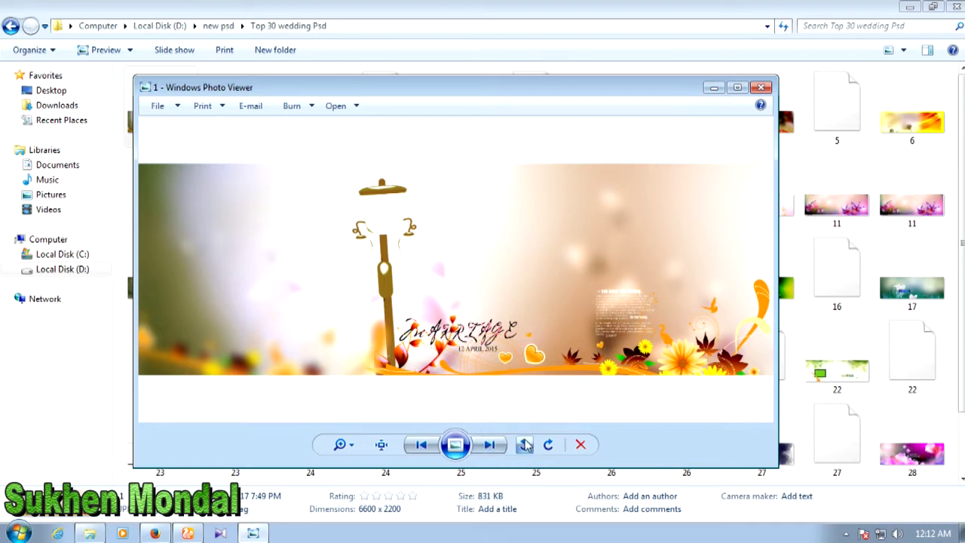
{"action": "left_click", "coordinate": [489, 444]}
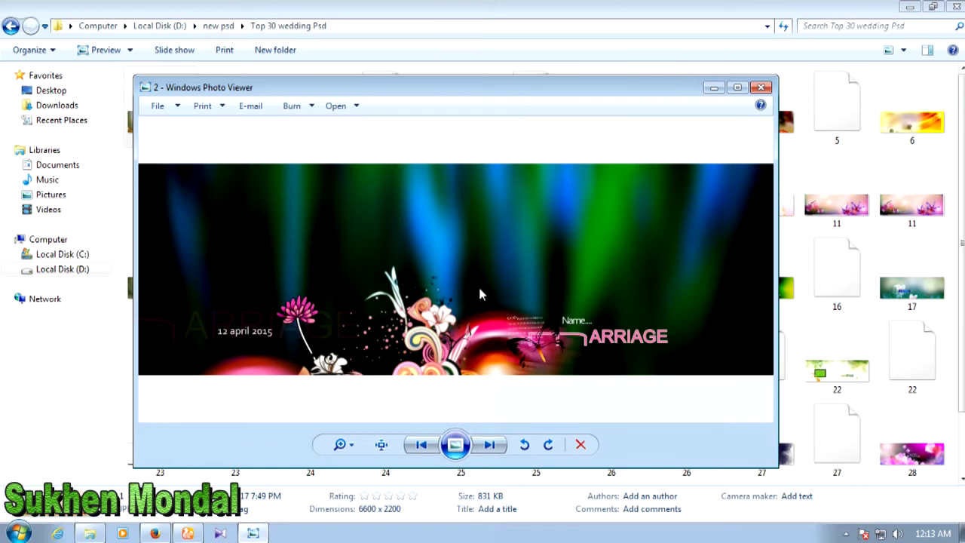
{"action": "left_click", "coordinate": [490, 444]}
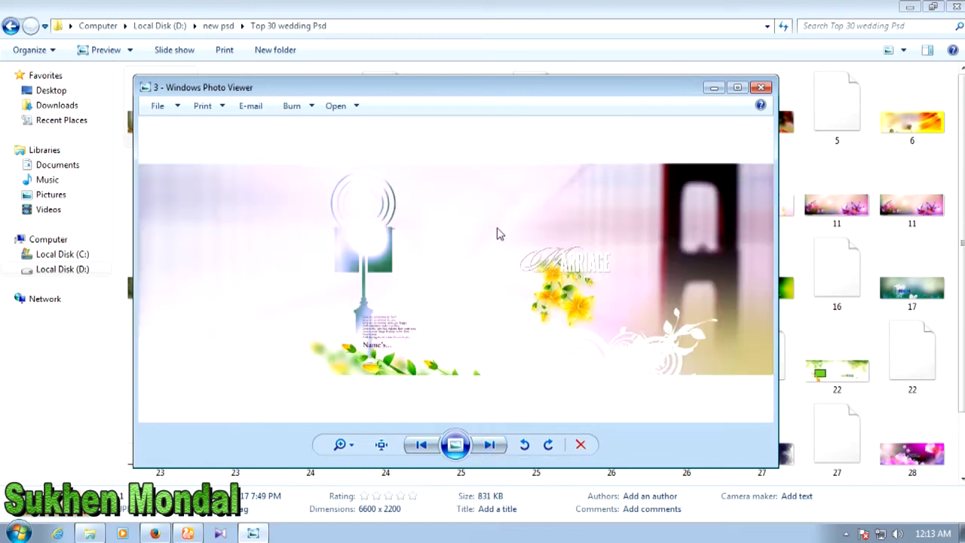
{"action": "left_click", "coordinate": [488, 446]}
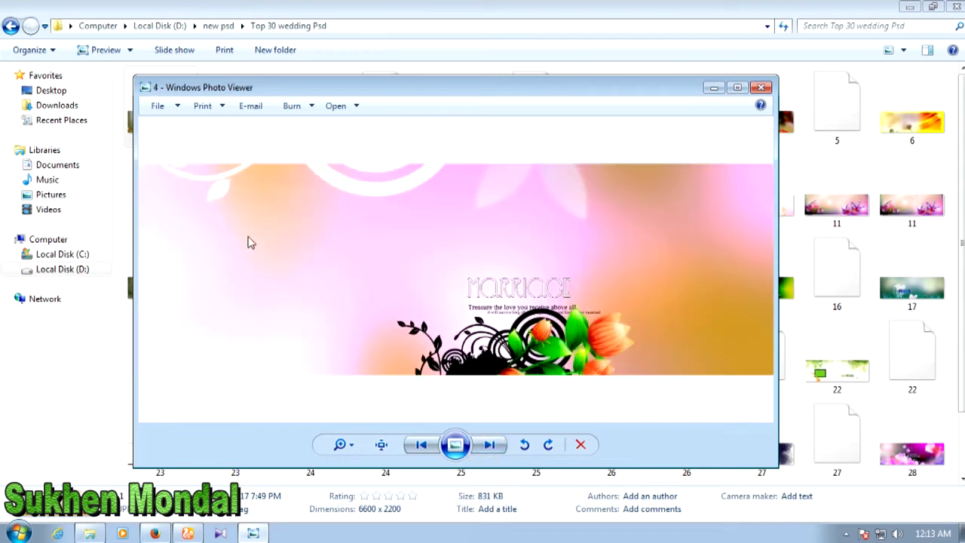
{"action": "left_click", "coordinate": [489, 446]}
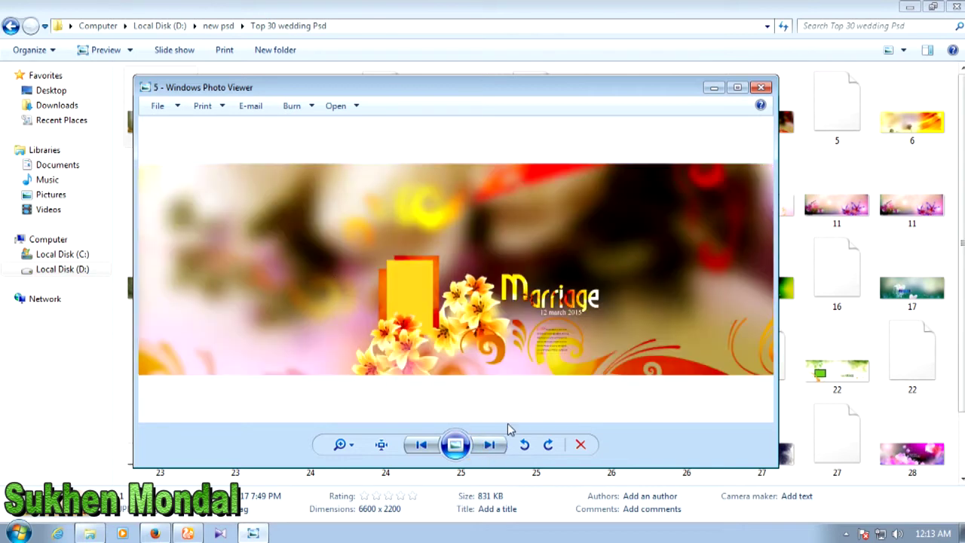
{"action": "left_click", "coordinate": [490, 445]}
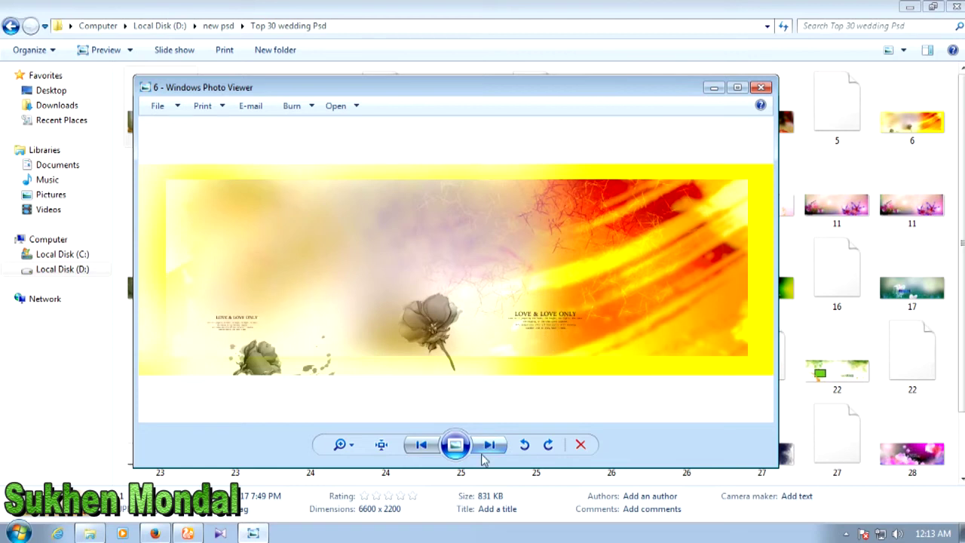
{"action": "left_click", "coordinate": [487, 446]}
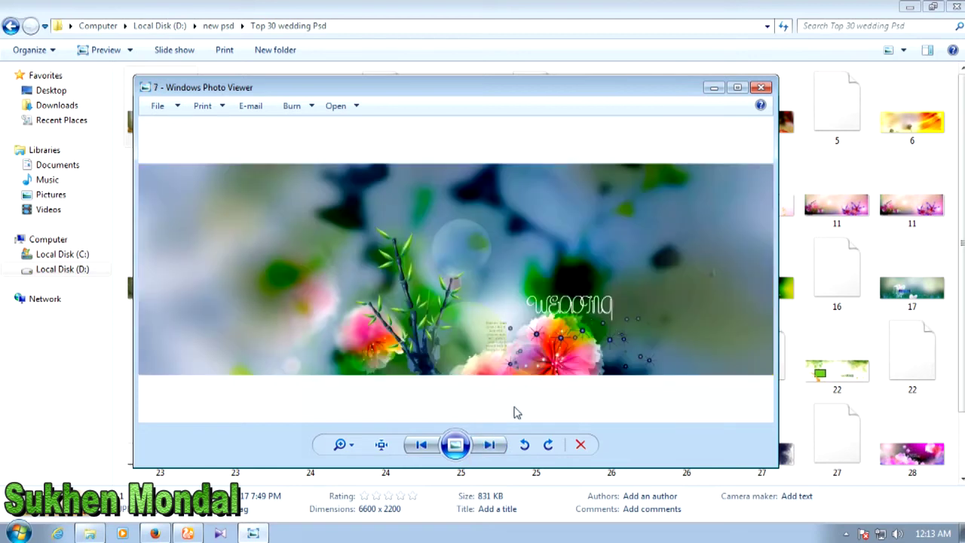
{"action": "left_click", "coordinate": [488, 446]}
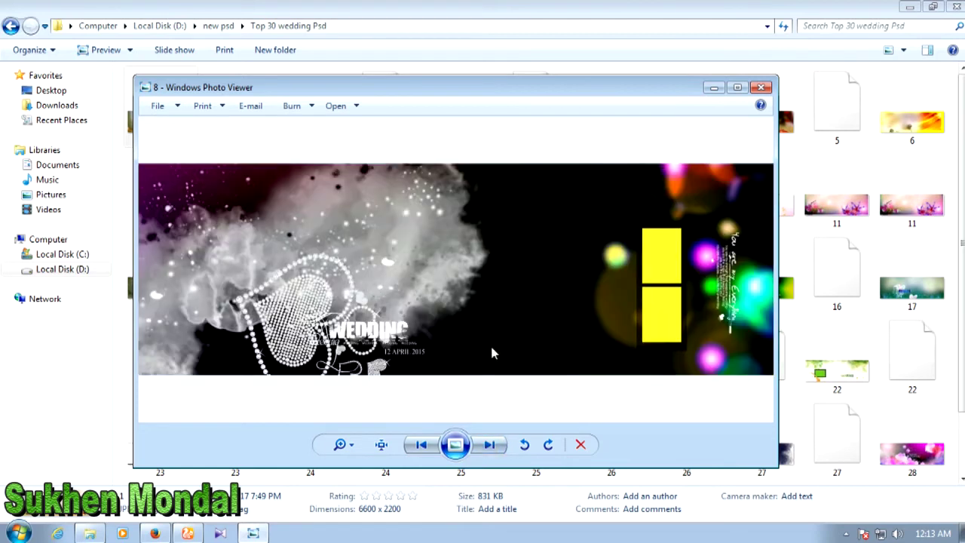
{"action": "left_click", "coordinate": [494, 447]}
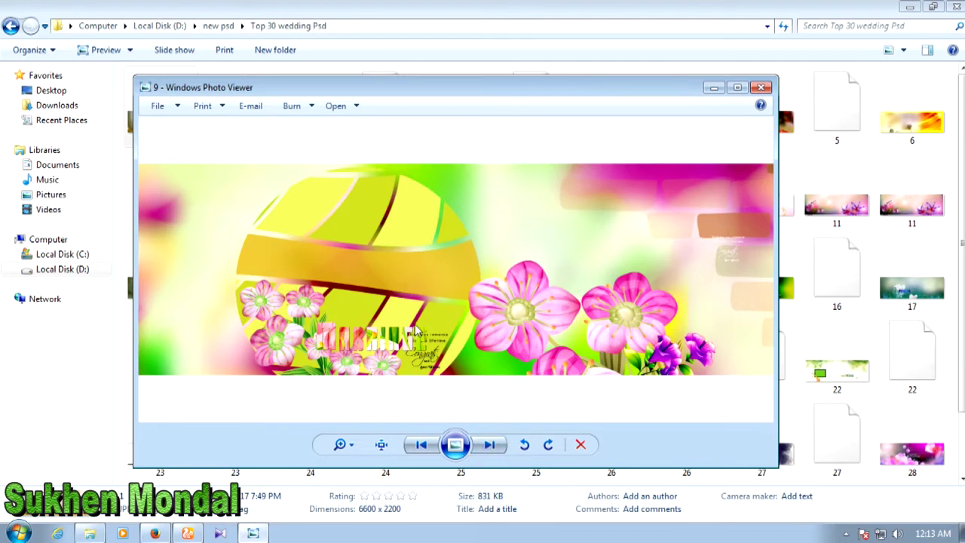
{"action": "left_click", "coordinate": [490, 444]}
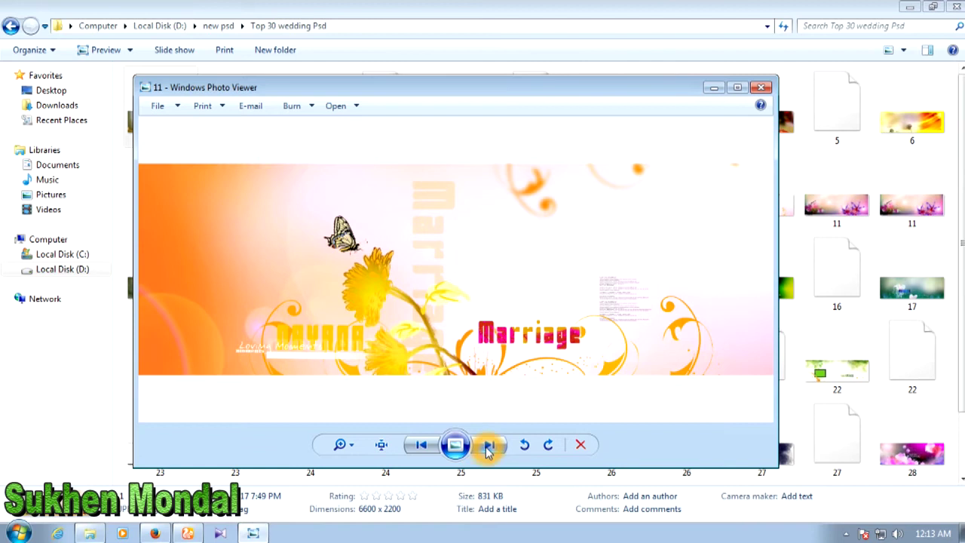
{"action": "left_click", "coordinate": [487, 448]}
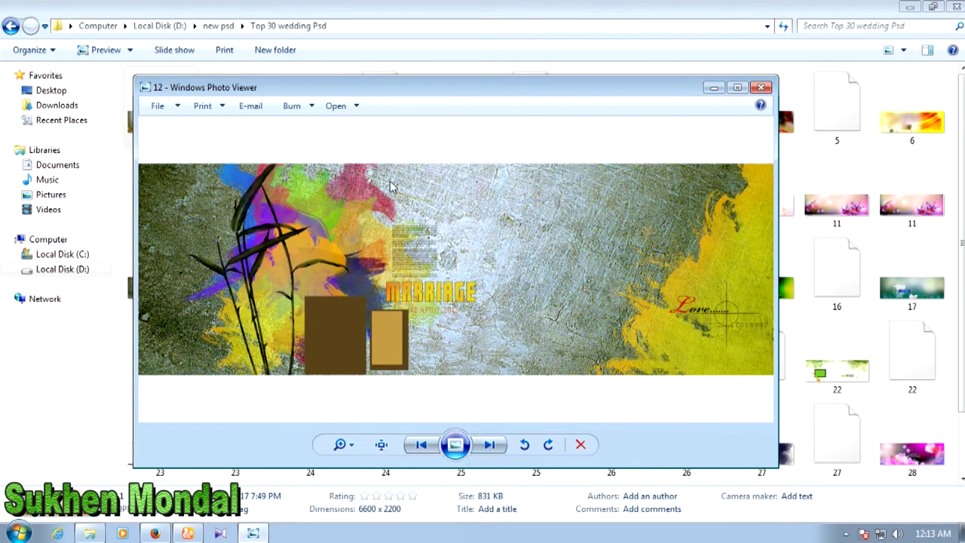
{"action": "left_click", "coordinate": [492, 449]}
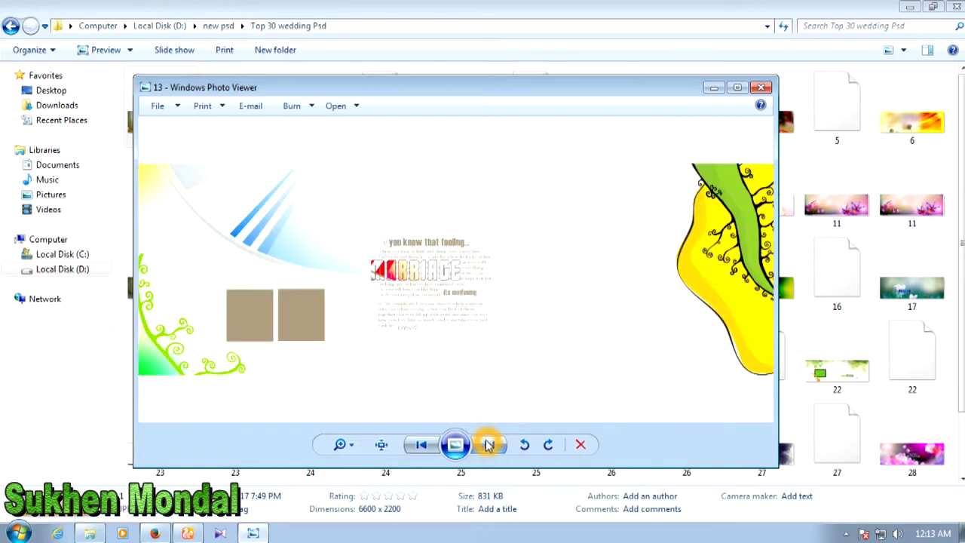
{"action": "left_click", "coordinate": [488, 445]}
{"action": "left_click", "coordinate": [493, 448]}
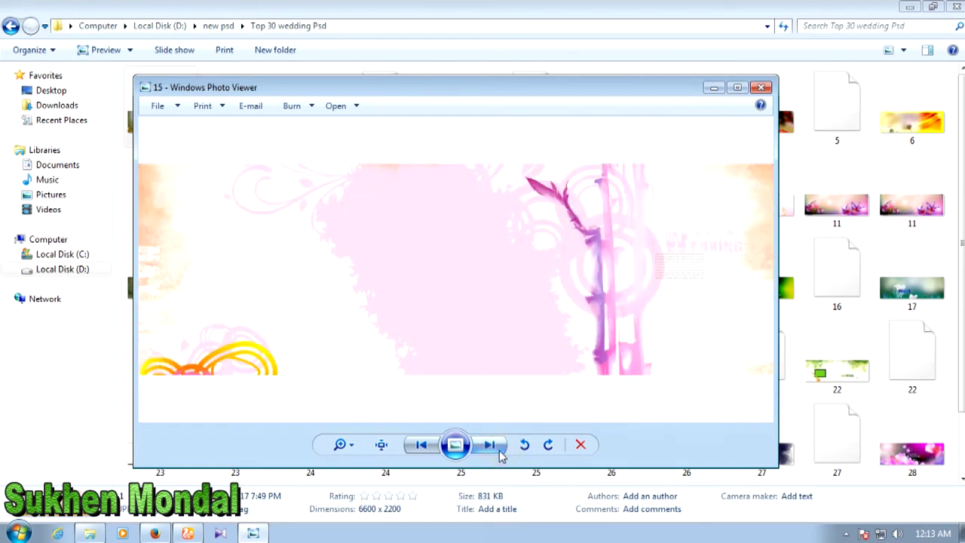
{"action": "left_click", "coordinate": [496, 451]}
{"action": "left_click", "coordinate": [493, 447]}
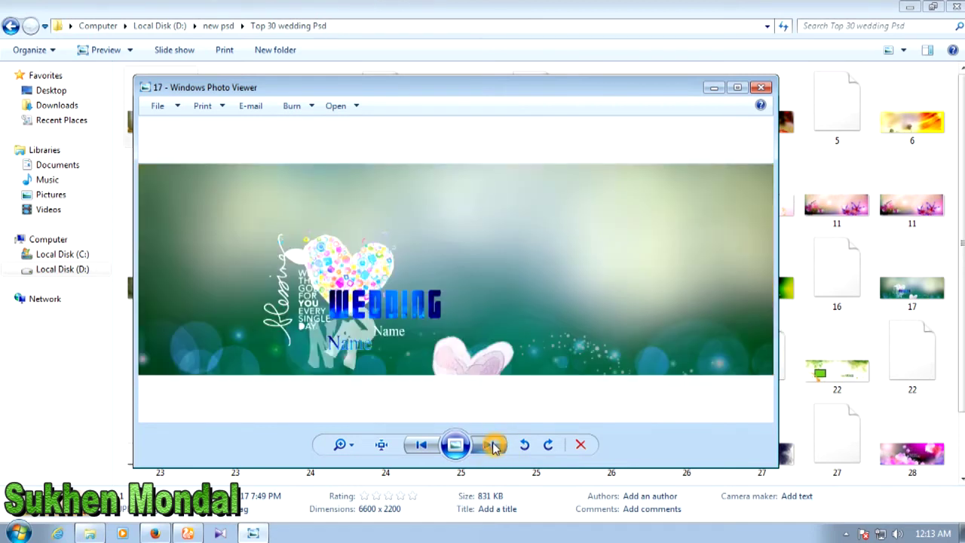
{"action": "left_click", "coordinate": [494, 445]}
{"action": "left_click", "coordinate": [493, 446]}
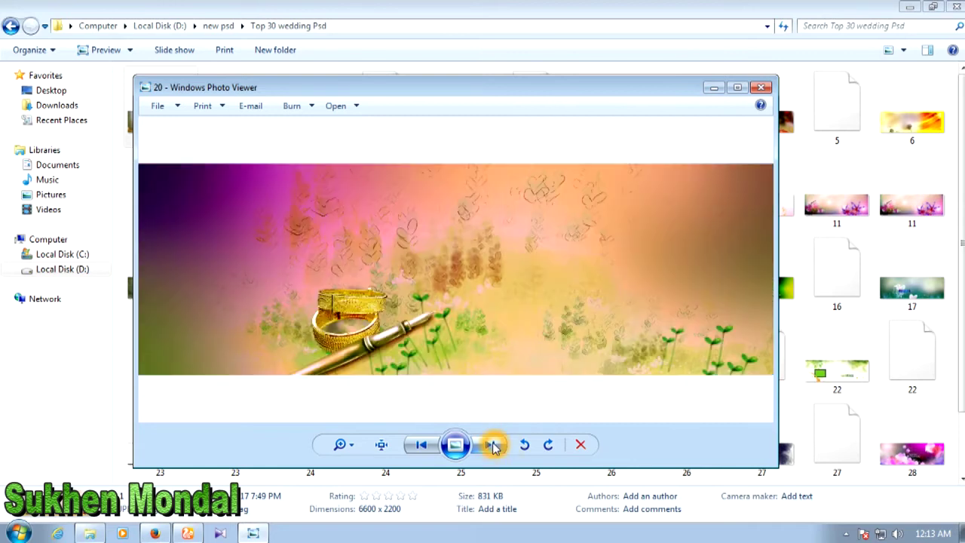
{"action": "left_click", "coordinate": [494, 446]}
{"action": "left_click", "coordinate": [494, 447]}
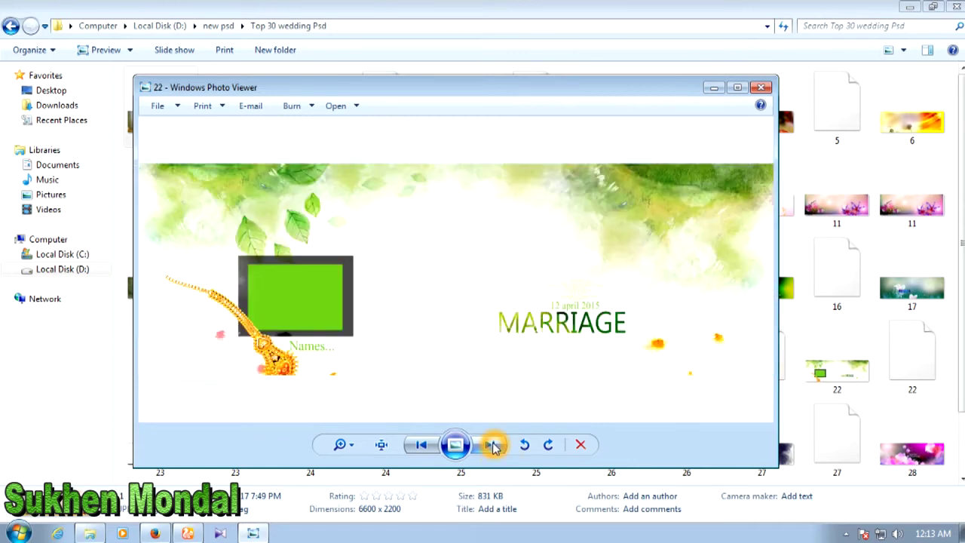
{"action": "left_click", "coordinate": [494, 446]}
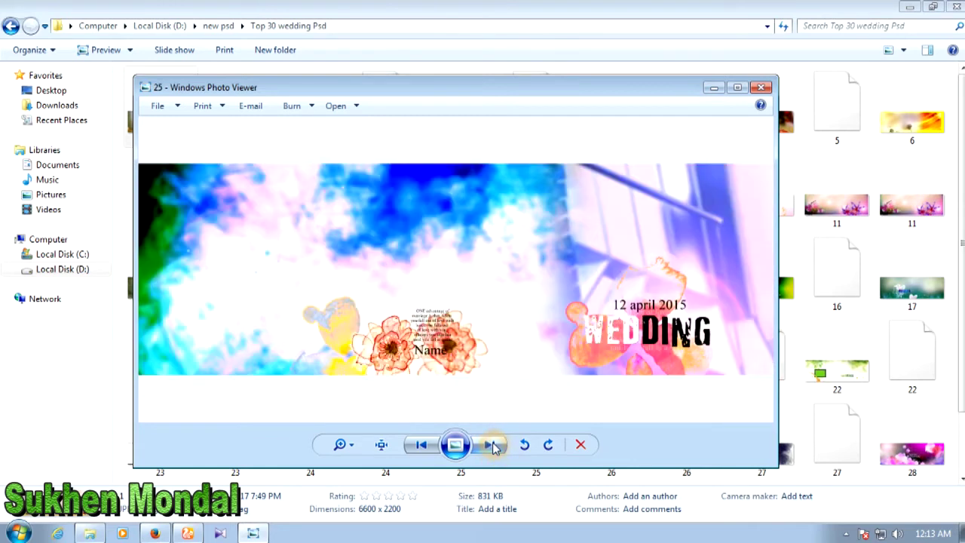
{"action": "left_click", "coordinate": [494, 447]}
{"action": "left_click", "coordinate": [494, 447]}
{"action": "left_click", "coordinate": [494, 447]}
{"action": "left_click", "coordinate": [494, 447]}
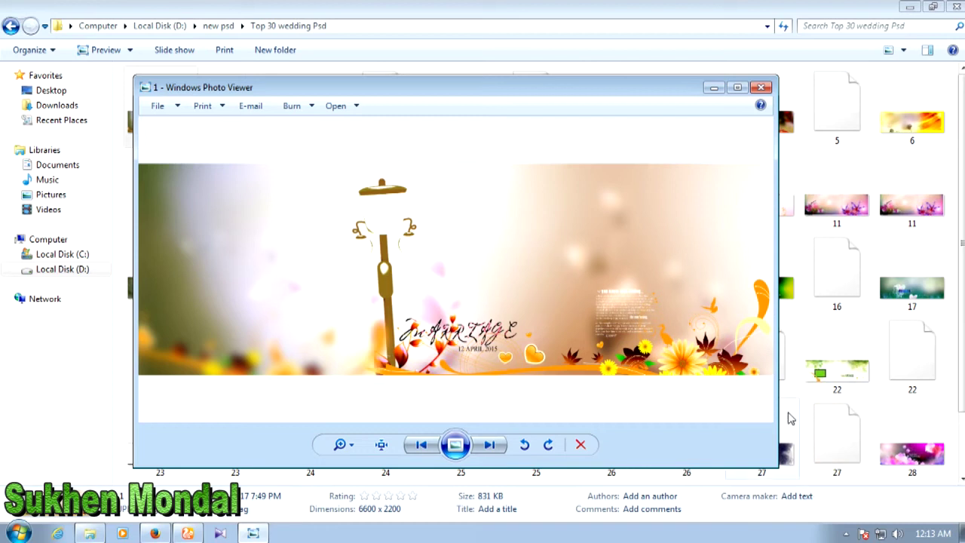
Step: Close Photo Viewer and open wedding file 4 with Adobe Photoshop through Open with
{"action": "left_click", "coordinate": [764, 92]}
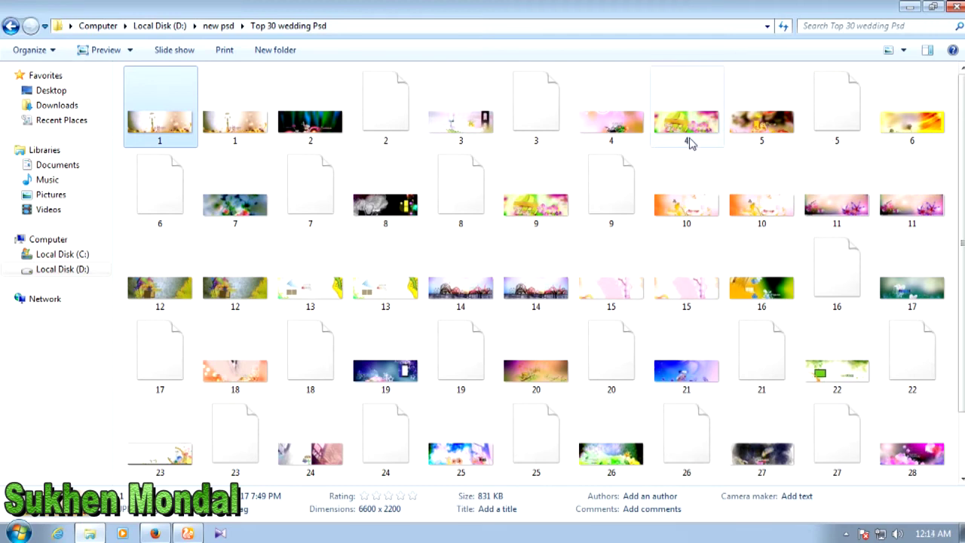
{"action": "right_click", "coordinate": [685, 126]}
{"action": "left_click", "coordinate": [718, 159]}
{"action": "left_click", "coordinate": [632, 161]}
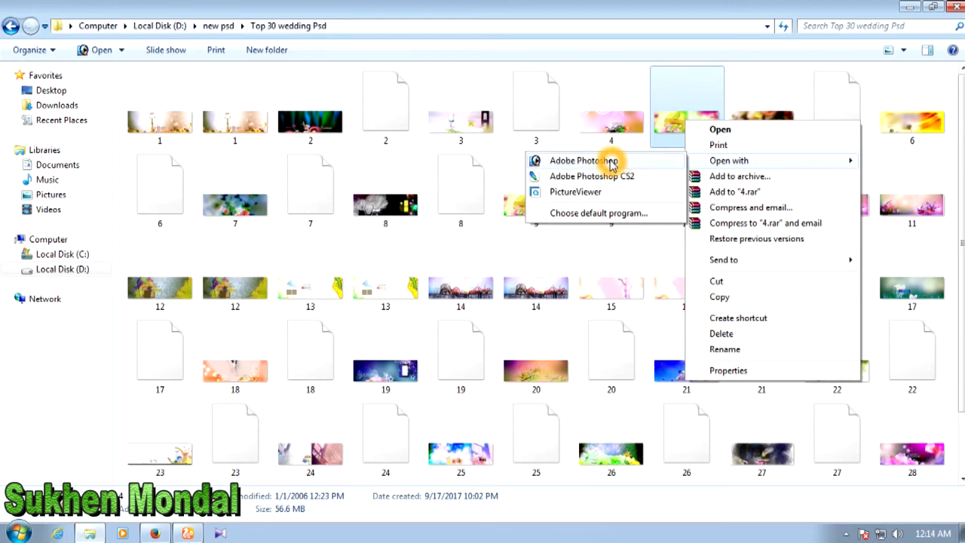
{"action": "left_click", "coordinate": [610, 162]}
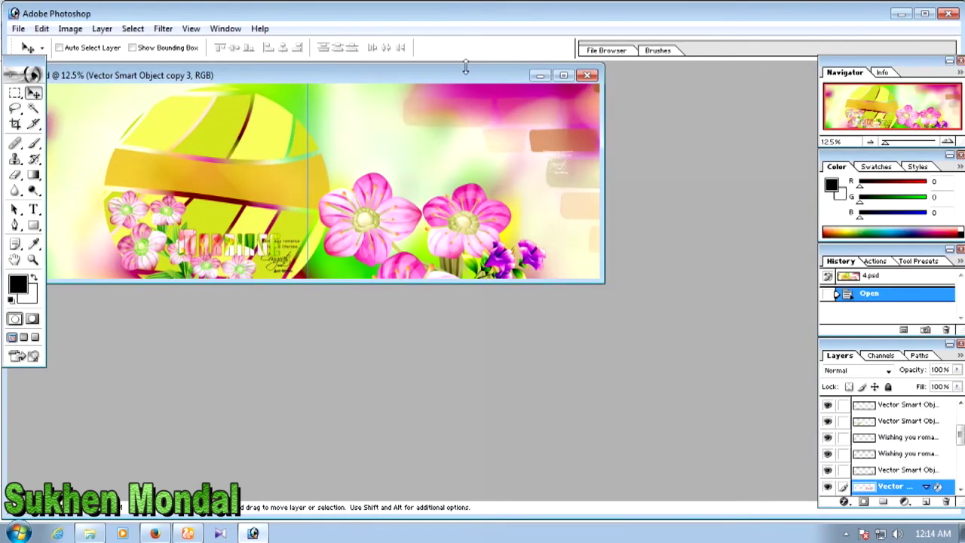
Step: Nudge the pink flower layer in 4.psd, then create a blank A4 document at 300 ppi
{"action": "left_click_drag", "start_coordinate": [465, 68], "coordinate": [599, 153]}
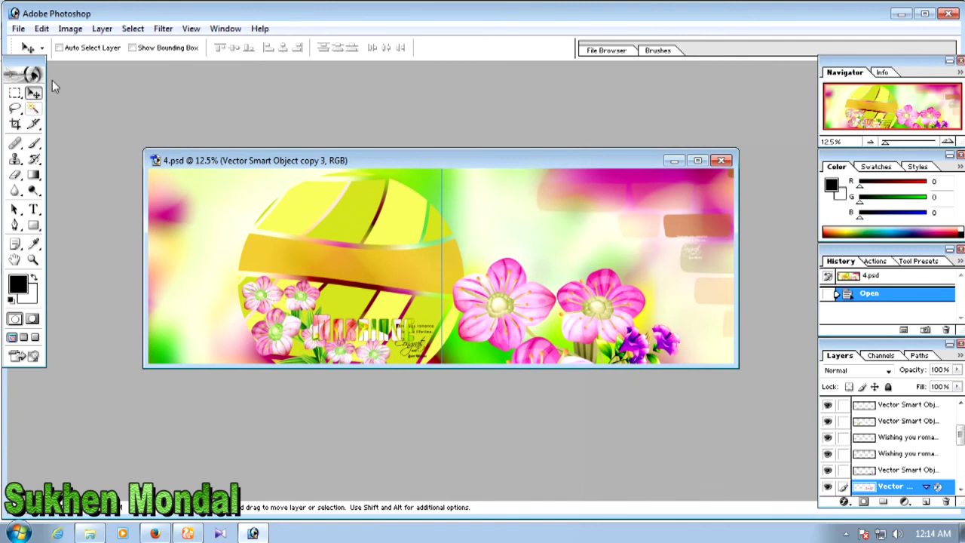
{"action": "mouse_move", "coordinate": [517, 327]}
{"action": "left_mouse_down"}
{"action": "mouse_move", "coordinate": [506, 306]}
{"action": "mouse_move", "coordinate": [509, 314]}
{"action": "left_mouse_up"}
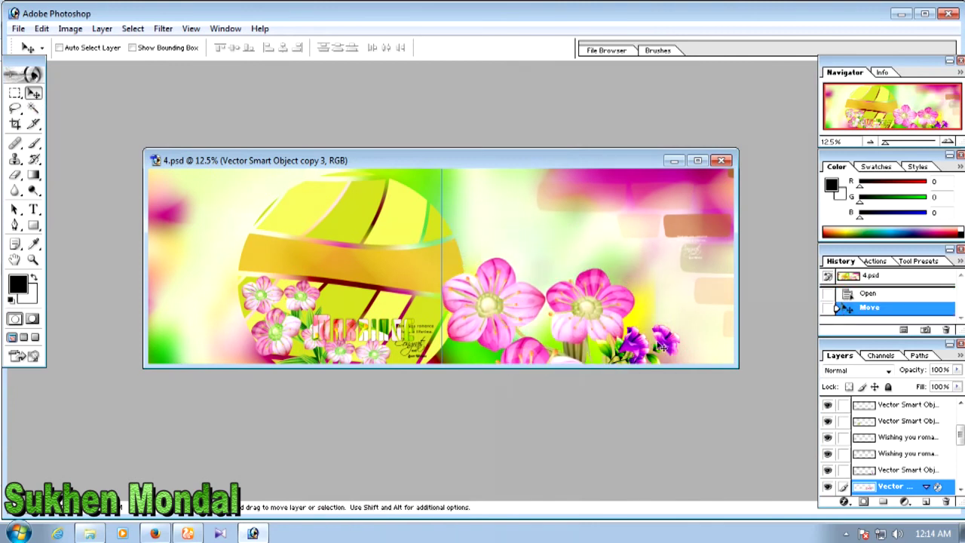
{"action": "left_click", "coordinate": [18, 29]}
{"action": "left_click", "coordinate": [38, 44]}
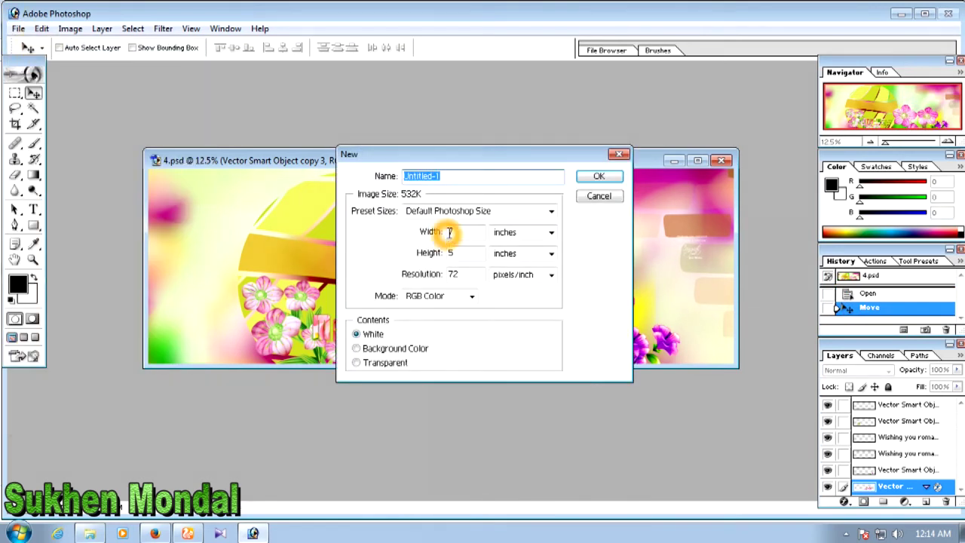
{"action": "left_click", "coordinate": [460, 213]}
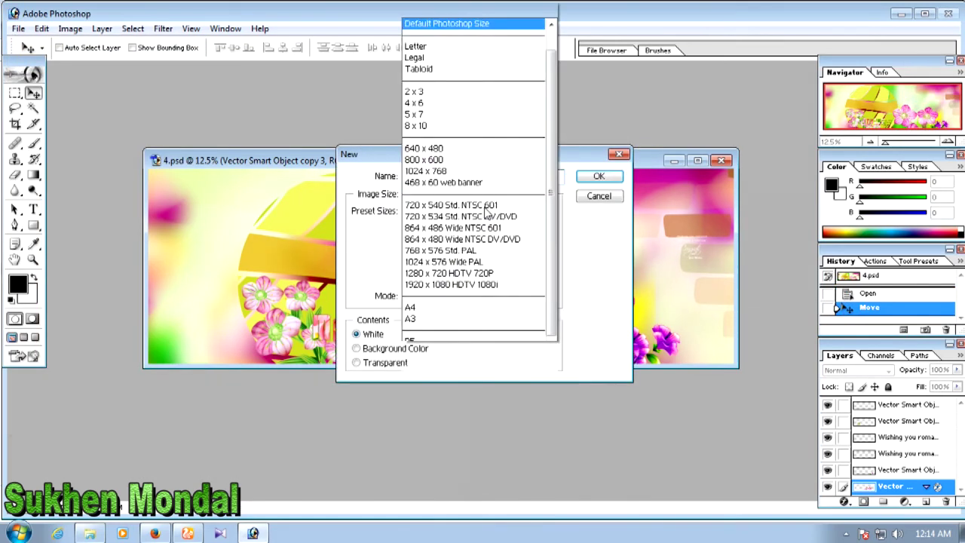
{"action": "left_click", "coordinate": [438, 84]}
{"action": "left_click", "coordinate": [554, 212]}
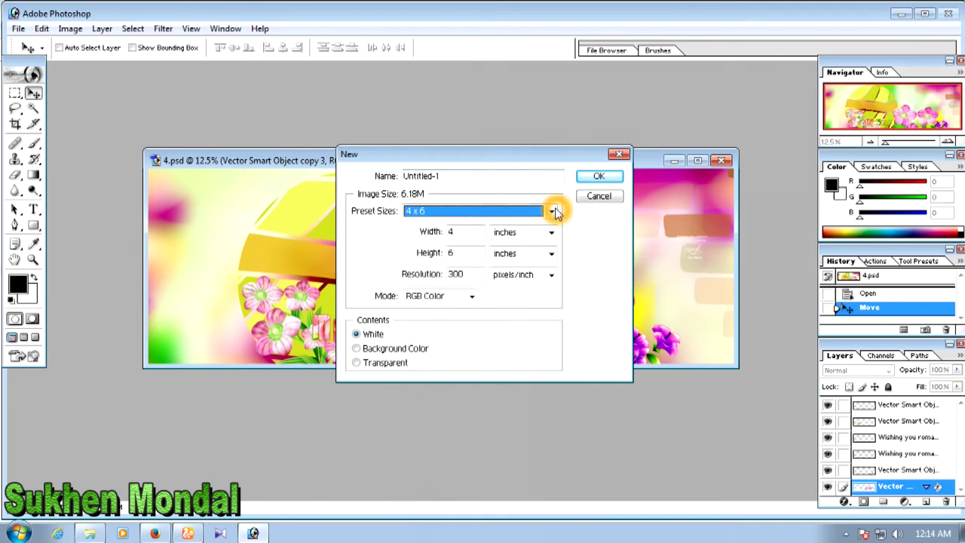
{"action": "left_click", "coordinate": [417, 276]}
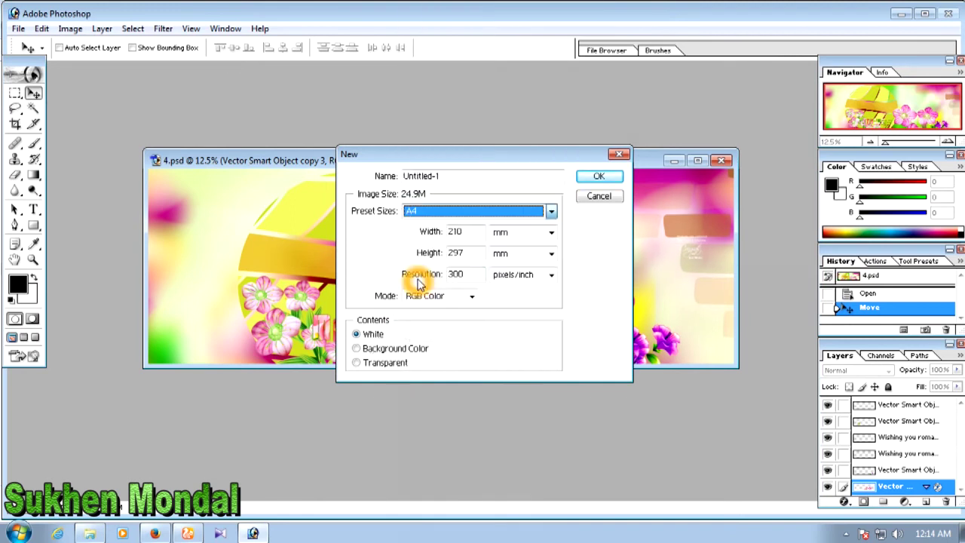
{"action": "left_click", "coordinate": [597, 177]}
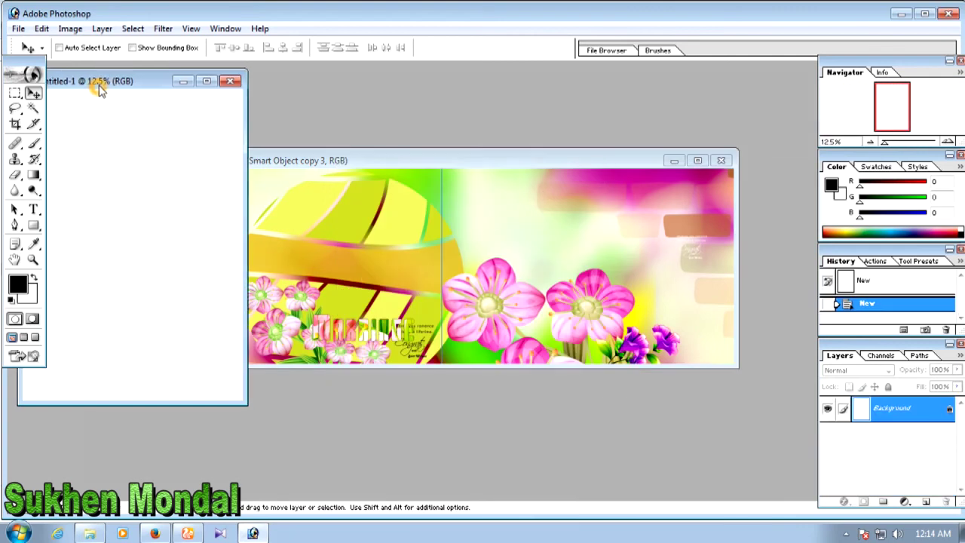
Step: Copy the pink flower layer into Untitled-1, shrink it to about half, and place it bottom-left
{"action": "left_click_drag", "start_coordinate": [96, 86], "coordinate": [193, 157]}
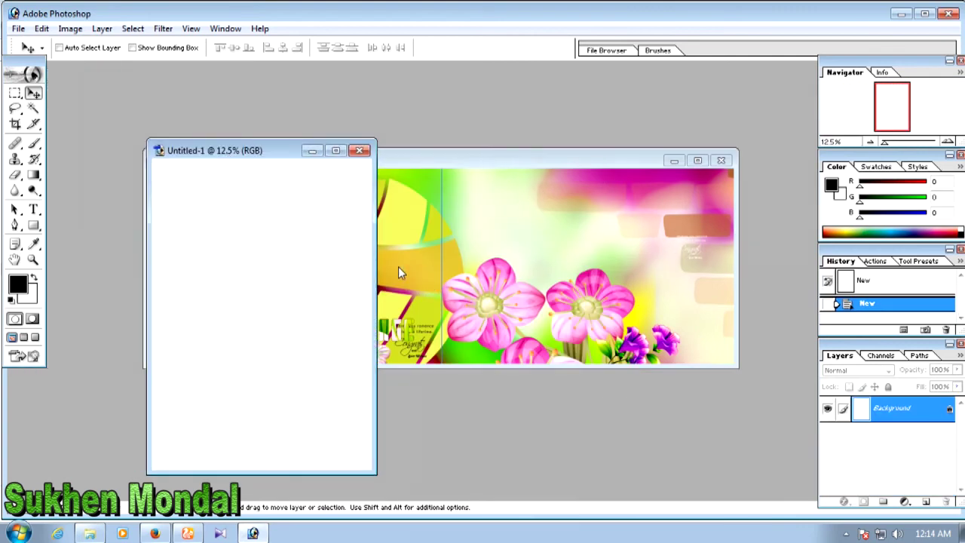
{"action": "mouse_move", "coordinate": [473, 316]}
{"action": "left_mouse_down"}
{"action": "mouse_move", "coordinate": [270, 431]}
{"action": "mouse_move", "coordinate": [255, 302]}
{"action": "left_mouse_up"}
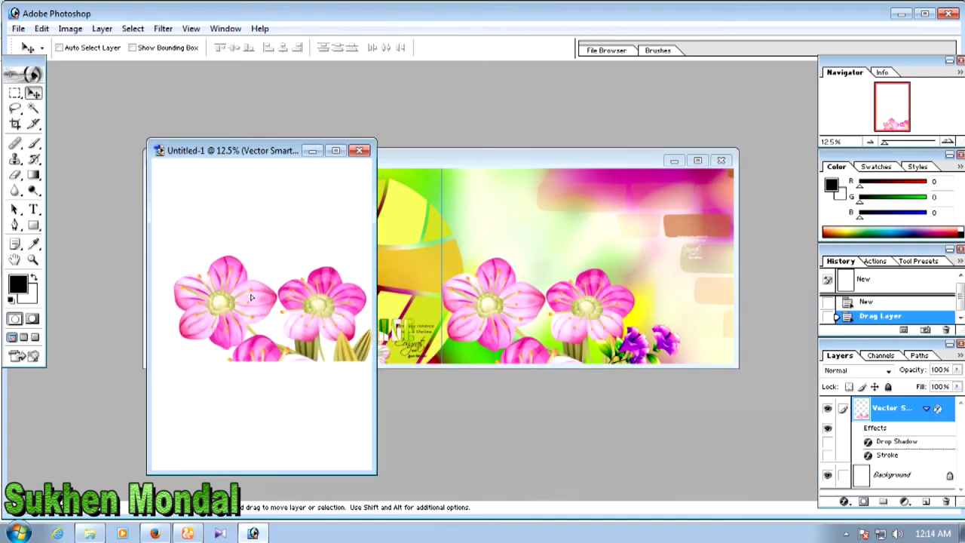
{"action": "left_click", "coordinate": [132, 47]}
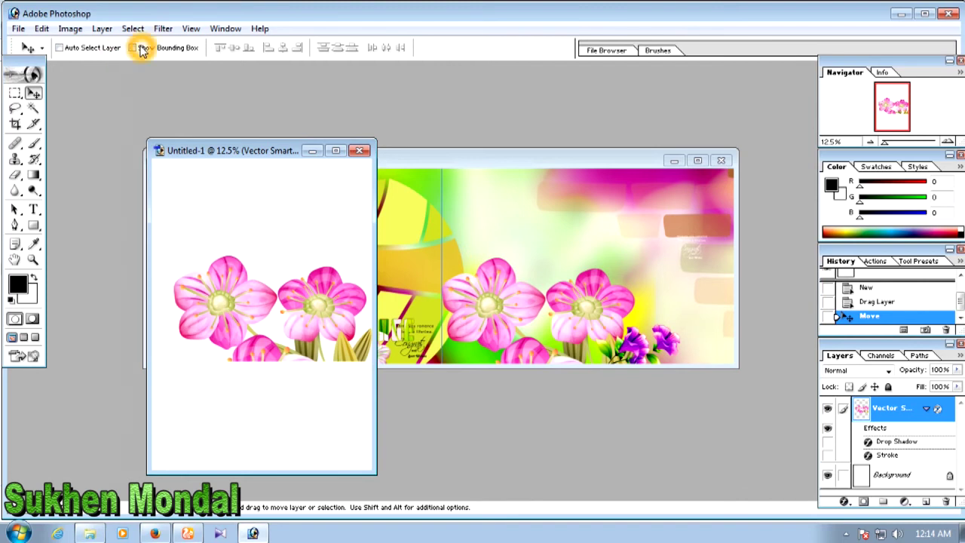
{"action": "left_click", "coordinate": [335, 150]}
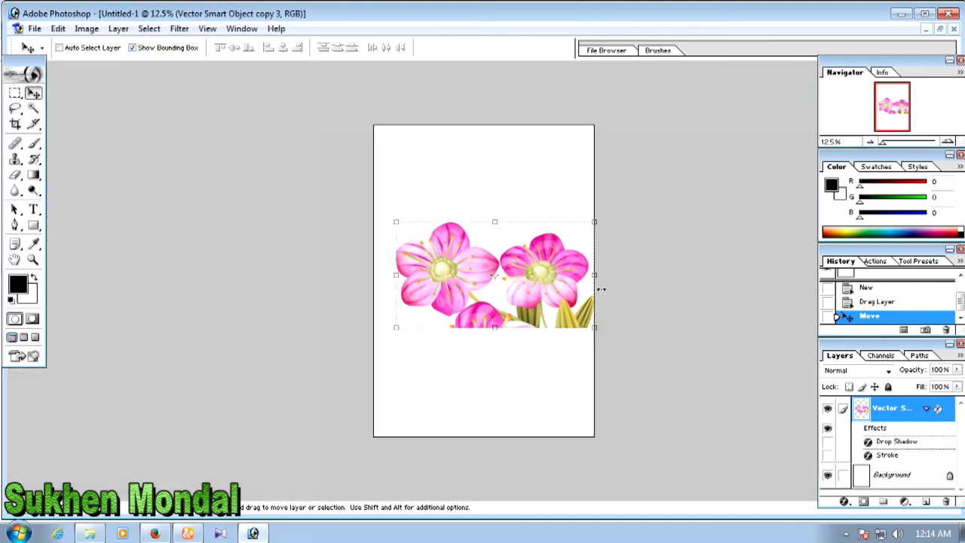
{"action": "left_click_drag", "start_coordinate": [595, 224], "coordinate": [508, 276]}
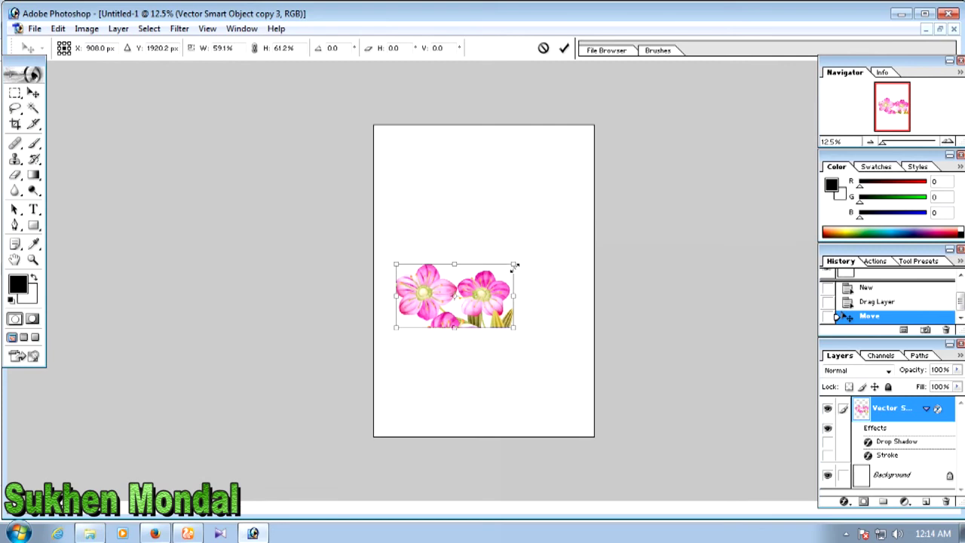
{"action": "left_click_drag", "start_coordinate": [475, 309], "coordinate": [452, 417]}
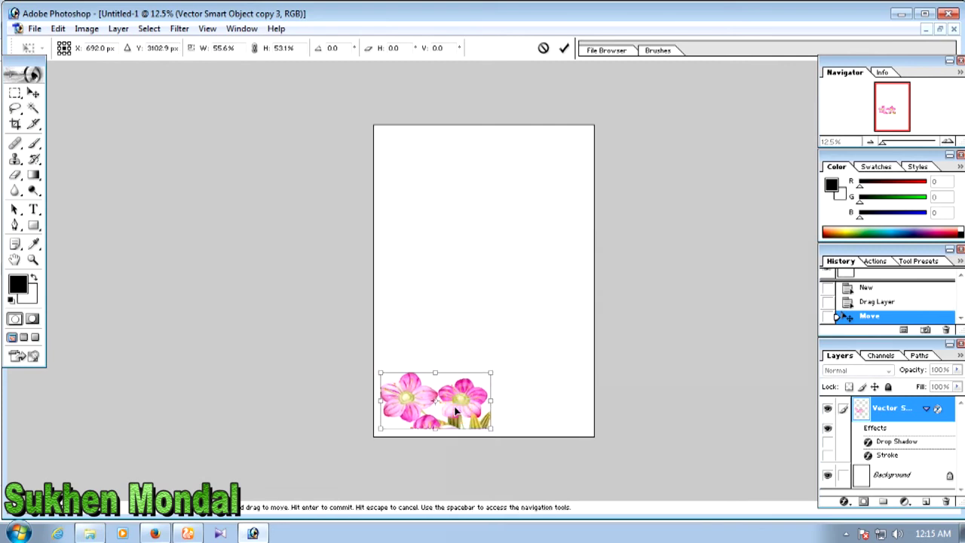
{"action": "key", "text": "Return"}
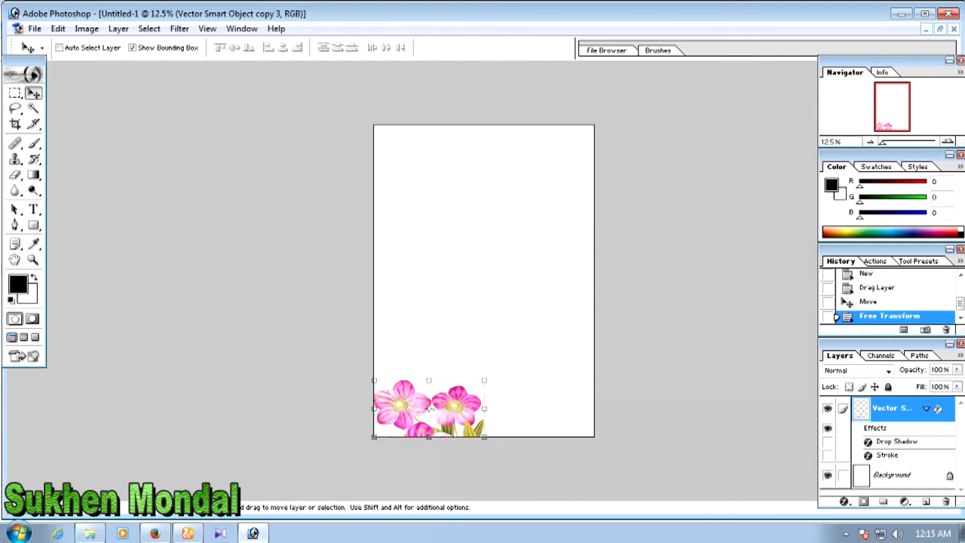
{"action": "left_click", "coordinate": [939, 29]}
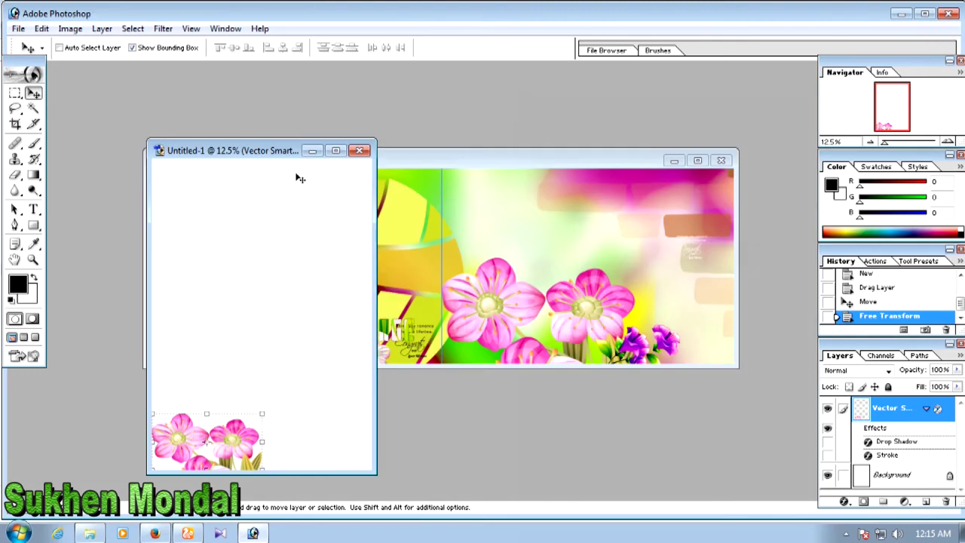
Step: In 4.psd, move the small left flower cluster layer to the left edge
{"action": "left_click", "coordinate": [311, 150]}
{"action": "right_click", "coordinate": [398, 273]}
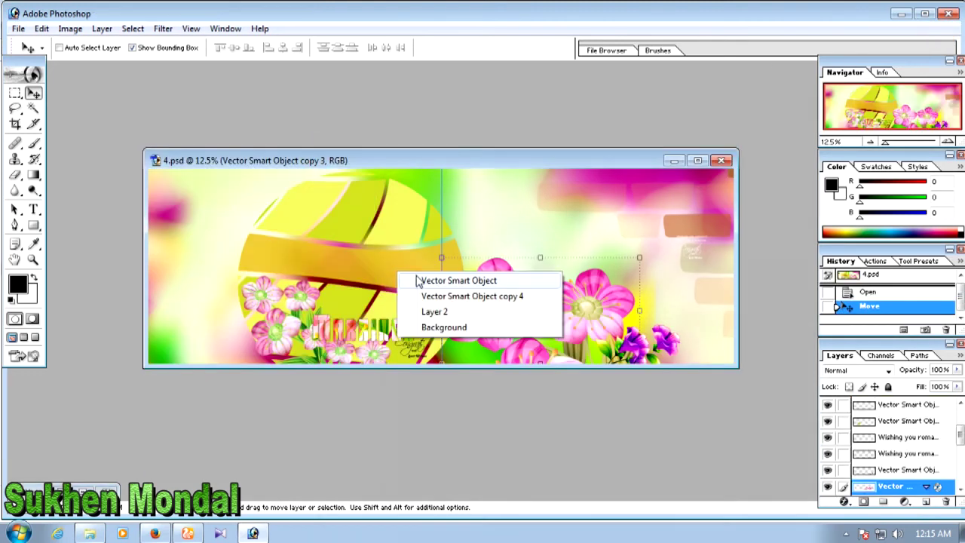
{"action": "left_click", "coordinate": [416, 281]}
{"action": "left_click_drag", "start_coordinate": [394, 273], "coordinate": [394, 266]}
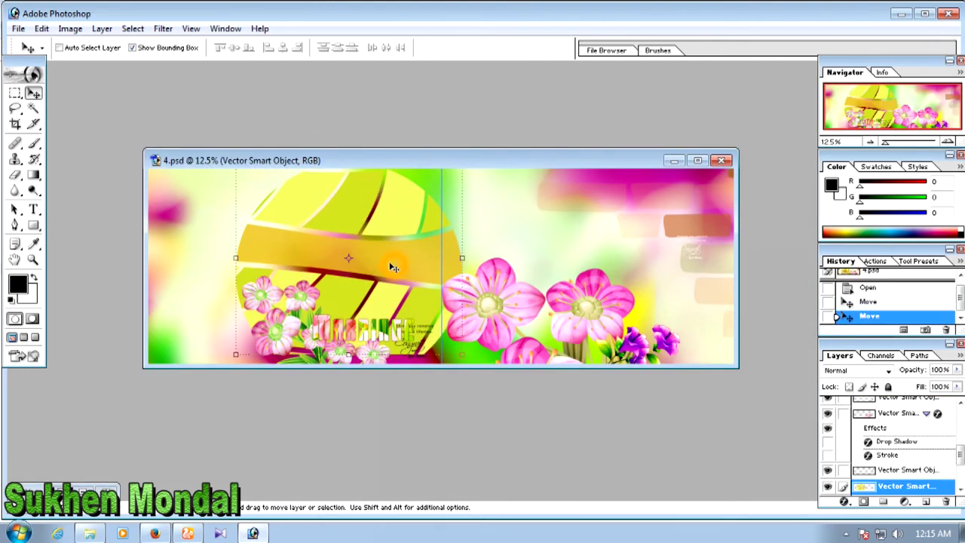
{"action": "right_click", "coordinate": [313, 301]}
{"action": "left_click", "coordinate": [322, 304]}
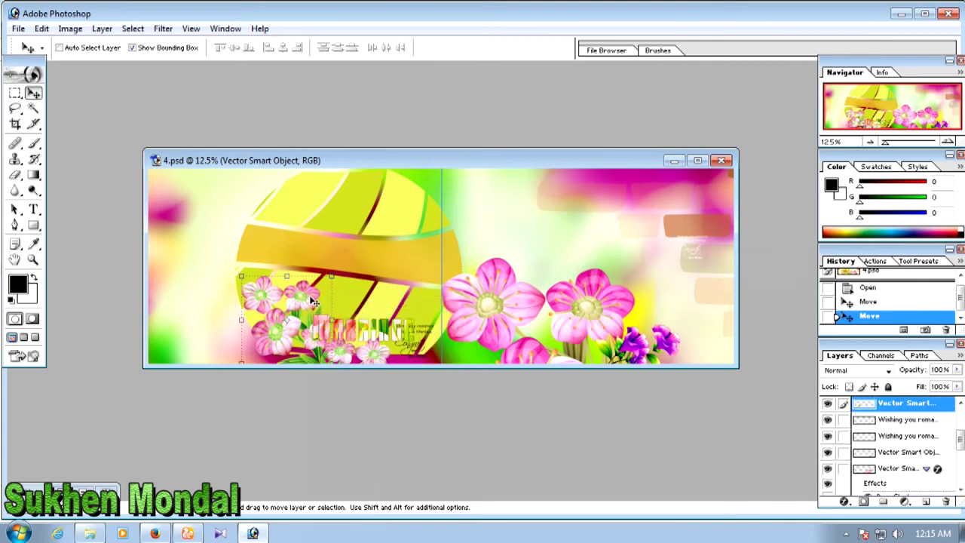
{"action": "left_click_drag", "start_coordinate": [314, 300], "coordinate": [210, 306]}
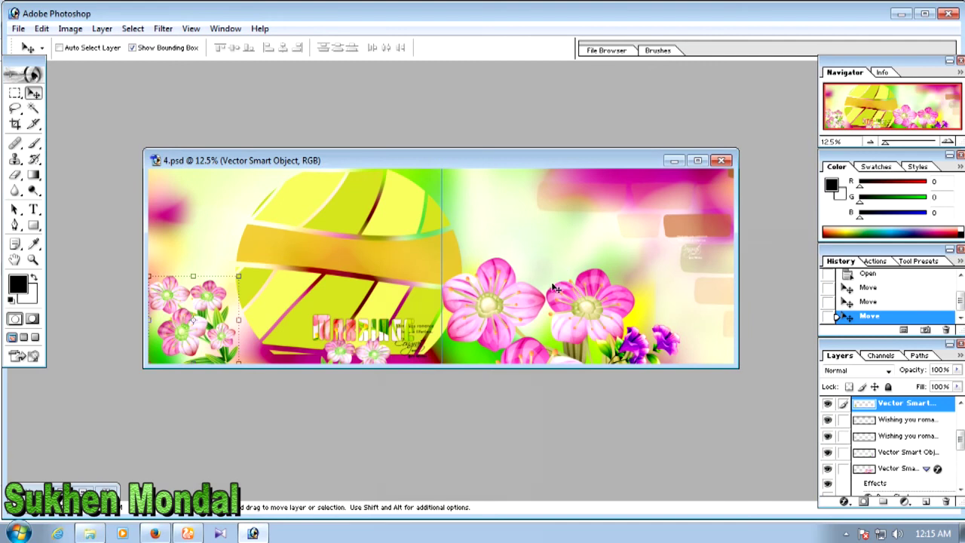
Step: Scale the large right pink flowers (Vector Smart Object copy 3) to about 71% × 62% and move them lower
{"action": "right_click", "coordinate": [504, 303]}
{"action": "left_click", "coordinate": [527, 312]}
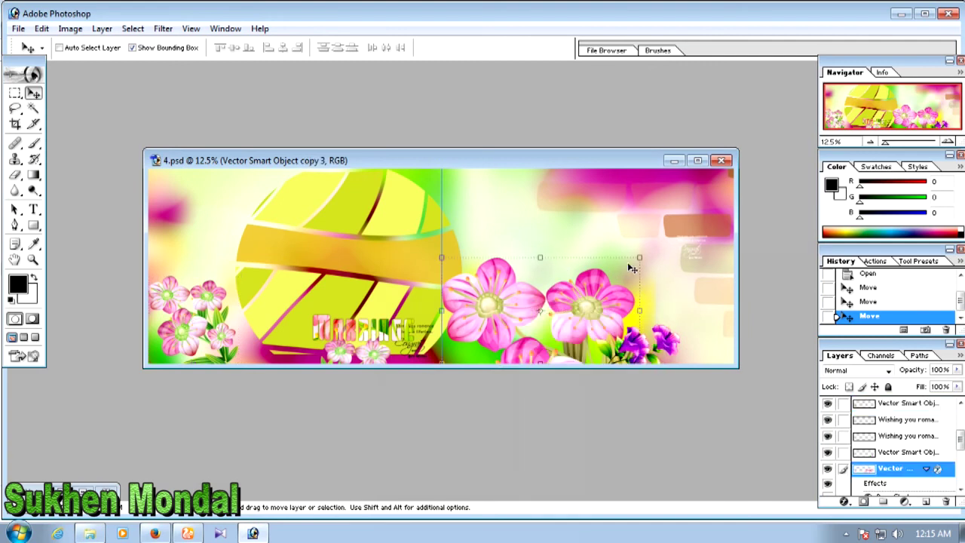
{"action": "left_click_drag", "start_coordinate": [639, 257], "coordinate": [582, 299]}
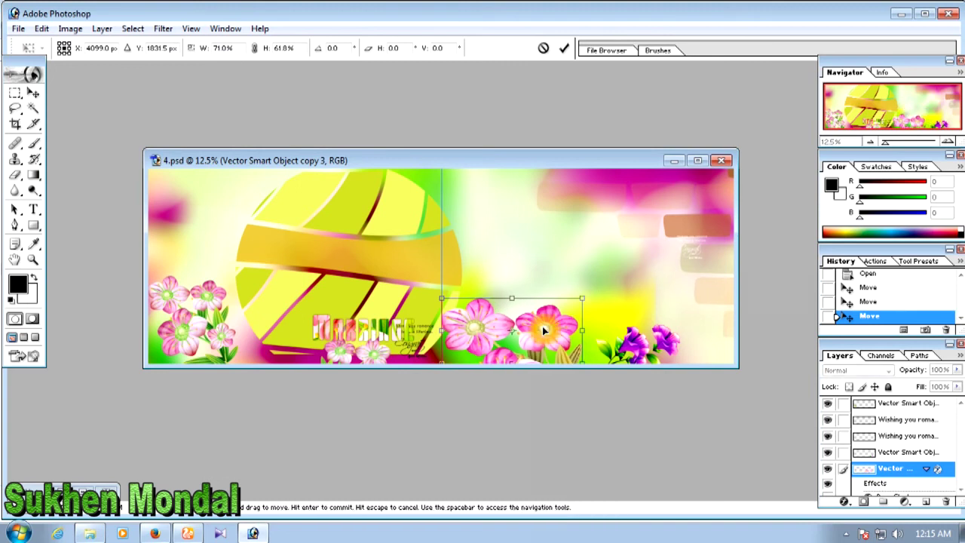
{"action": "key", "text": "Return"}
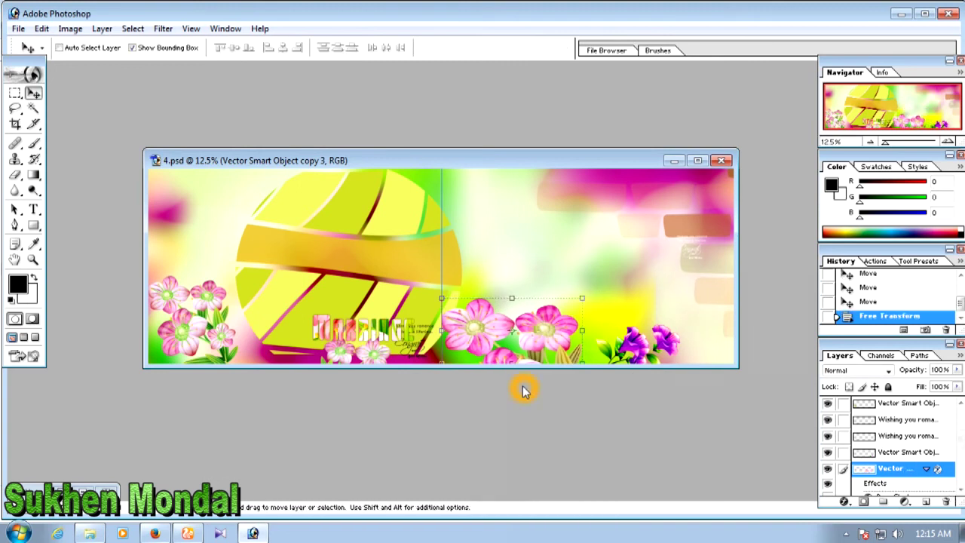
{"action": "left_click_drag", "start_coordinate": [539, 352], "coordinate": [546, 351]}
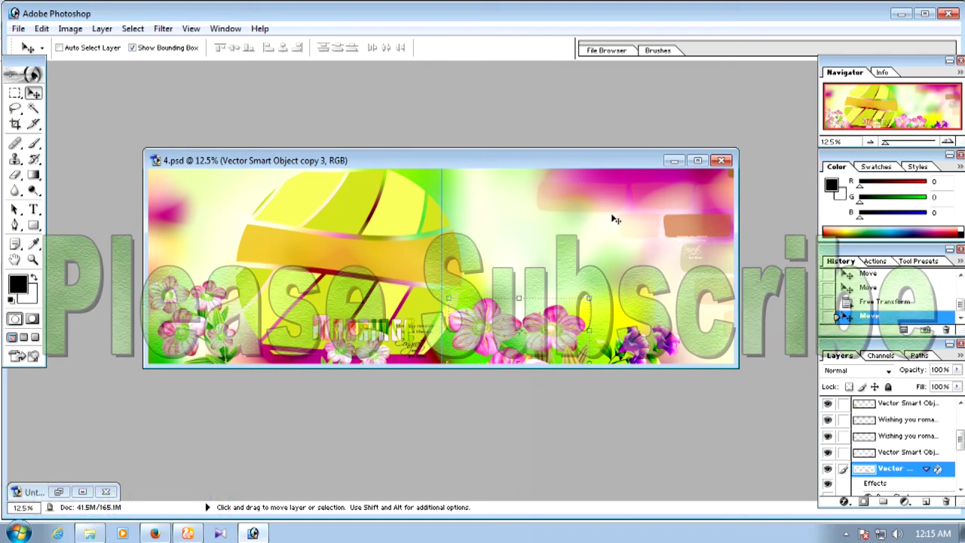
Step: Minimize 4.psd and Photoshop, then scroll the Top 30 wedding Psd folder past file 28
{"action": "left_click", "coordinate": [517, 162]}
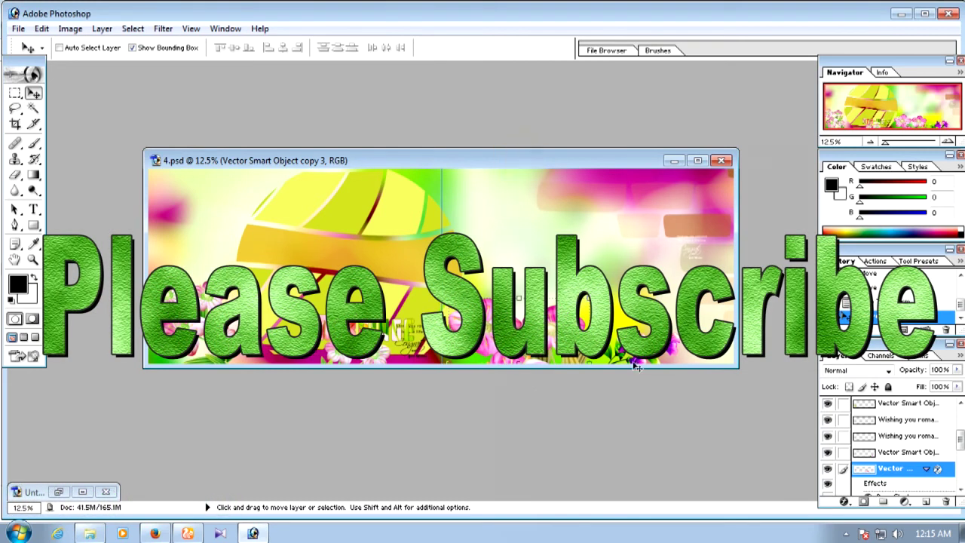
{"action": "left_click", "coordinate": [674, 161]}
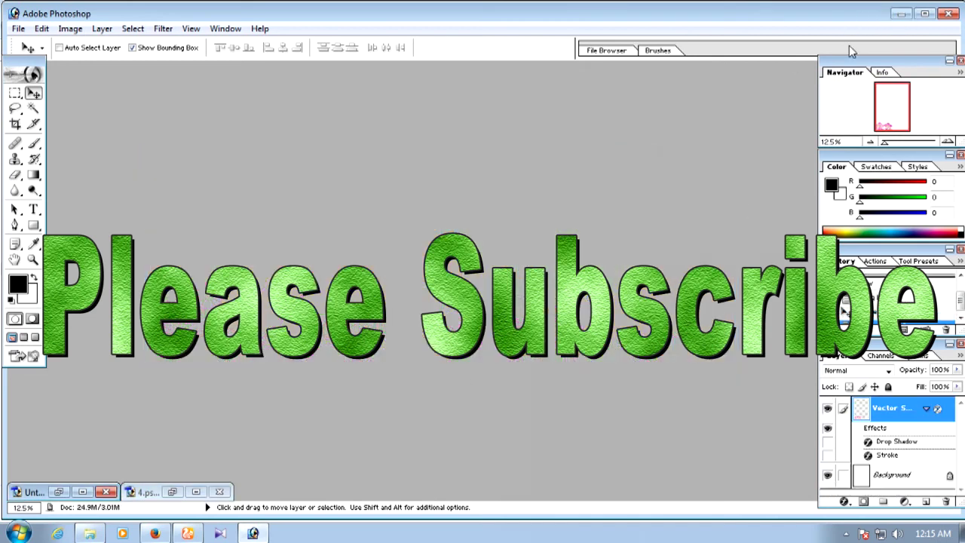
{"action": "left_click", "coordinate": [900, 14]}
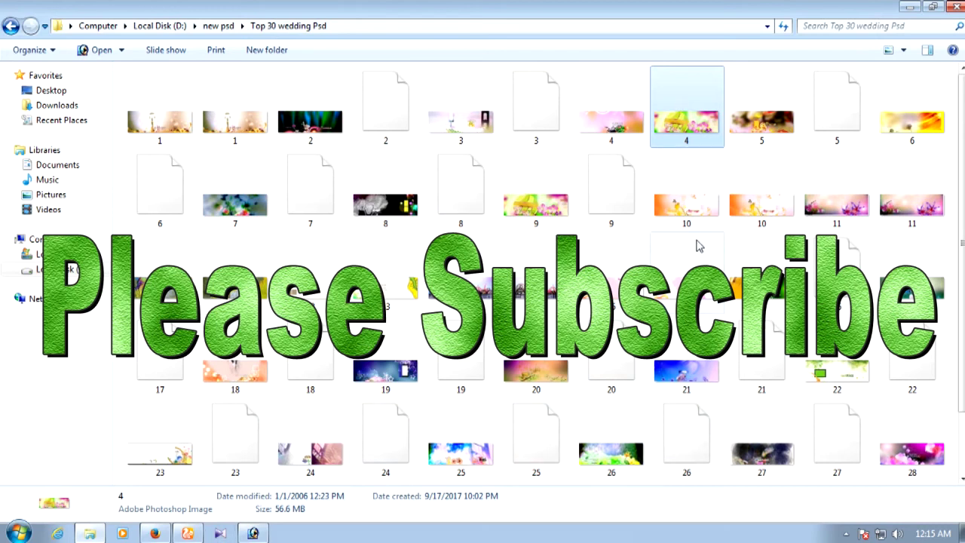
{"action": "left_click_drag", "start_coordinate": [958, 411], "coordinate": [961, 456]}
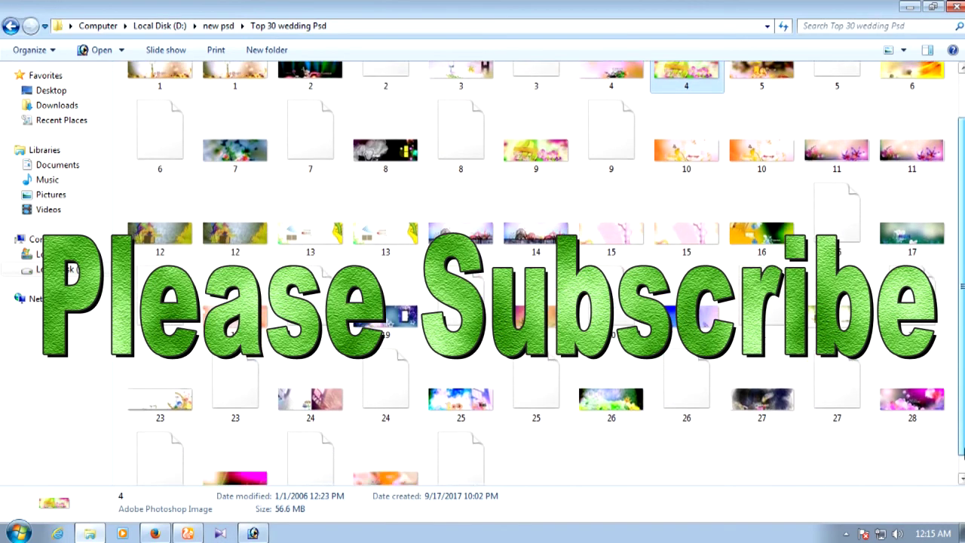